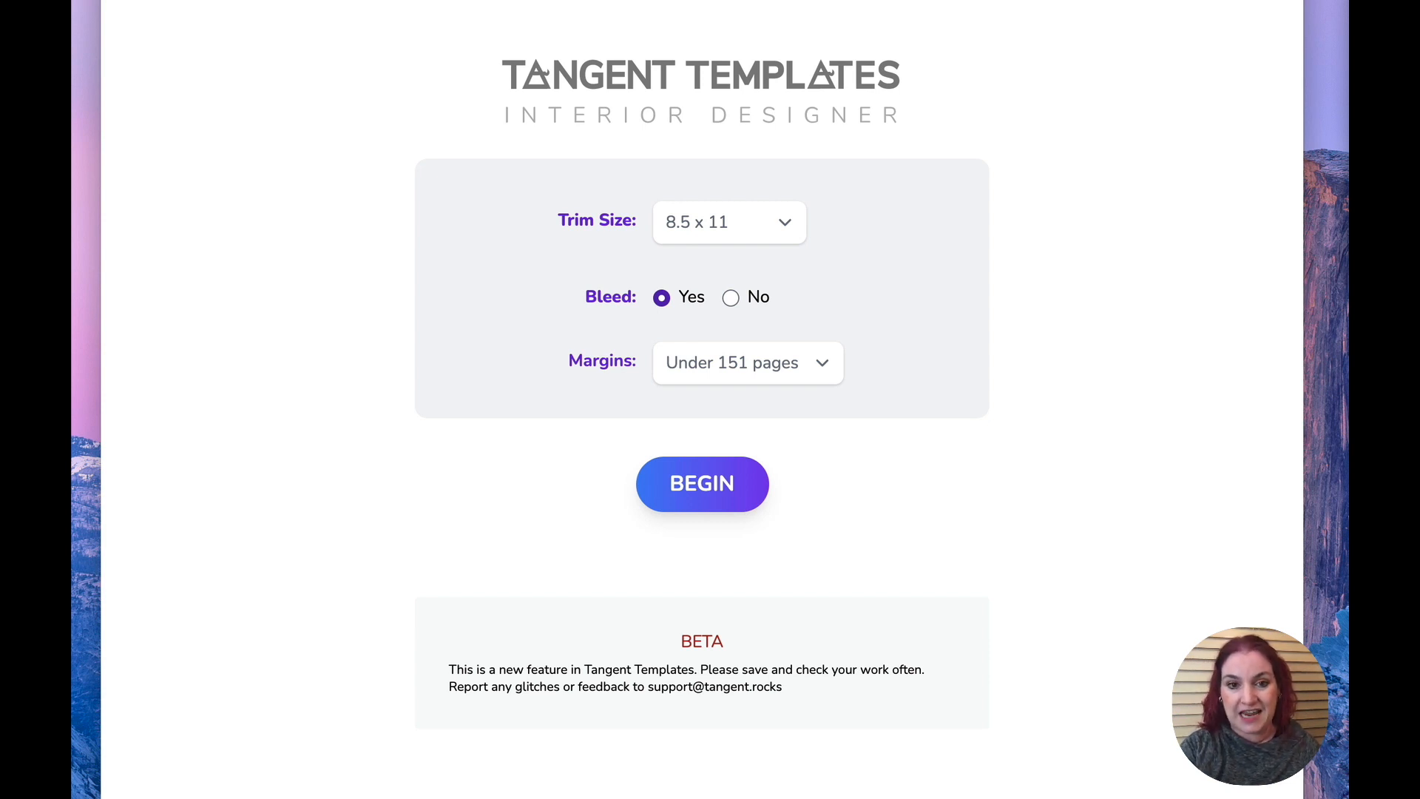
# Start an 8.5 x 11 interior with bleed and margins for under 151 pages, and open the Bees image collection.
pyautogui.click(704, 500)
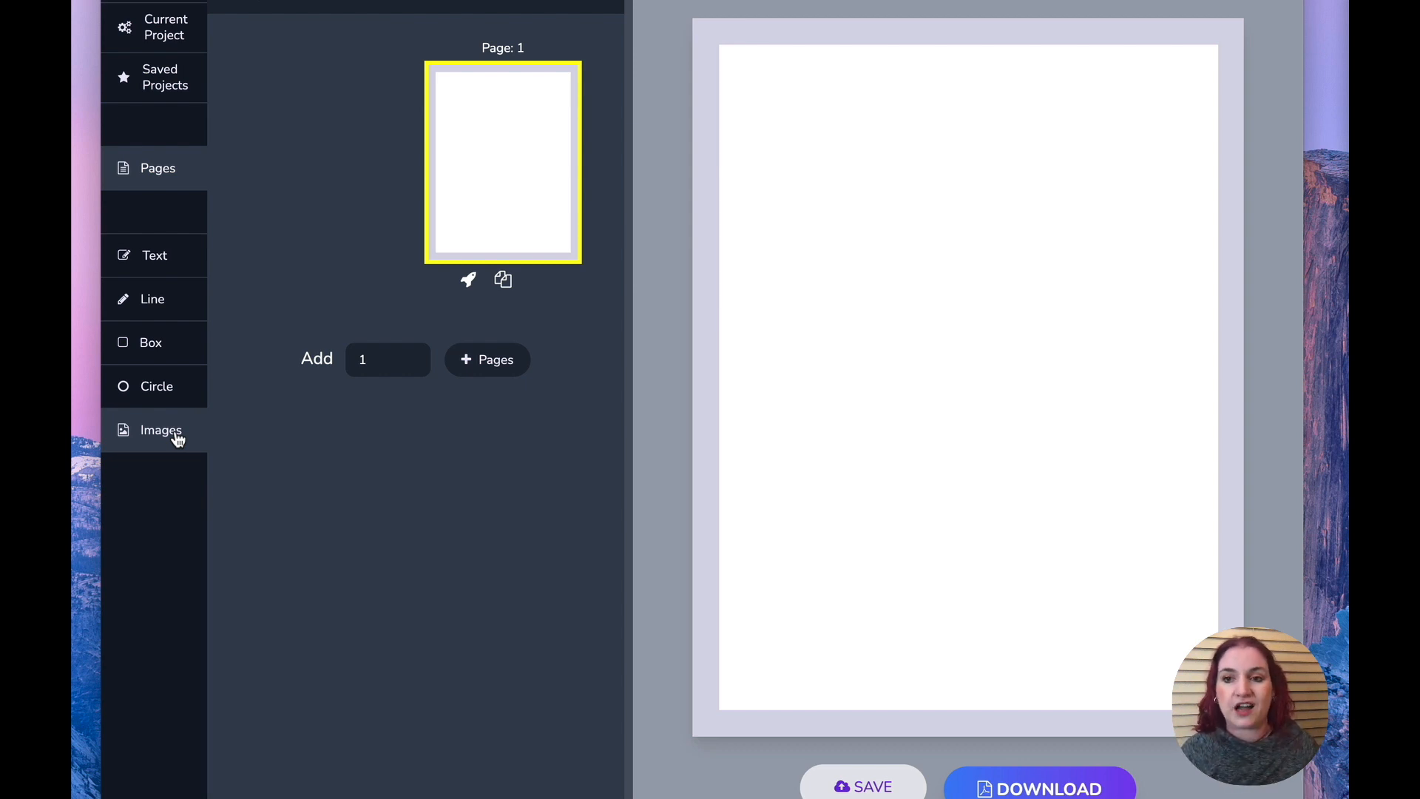
pyautogui.click(177, 439)
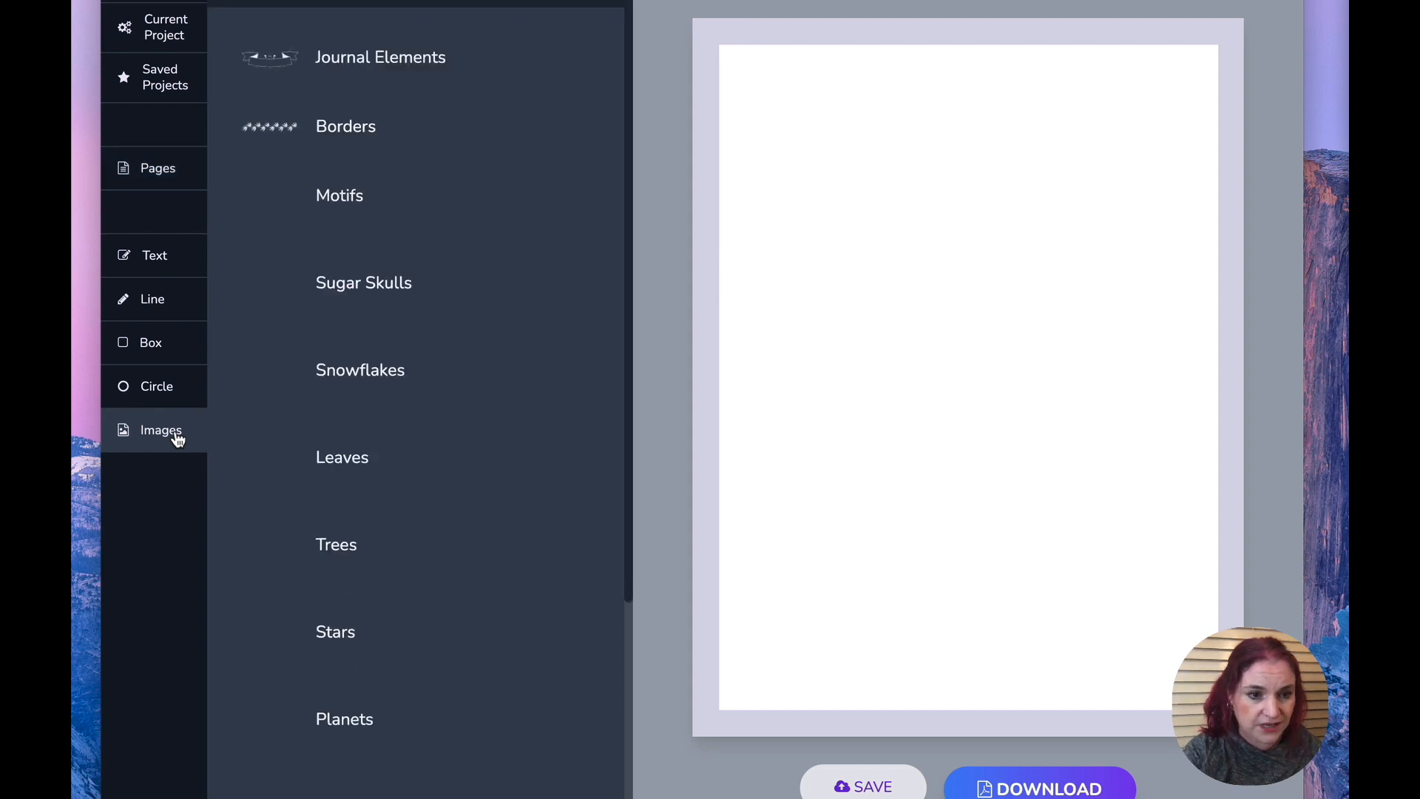
pyautogui.scroll(-5, 352, 250)
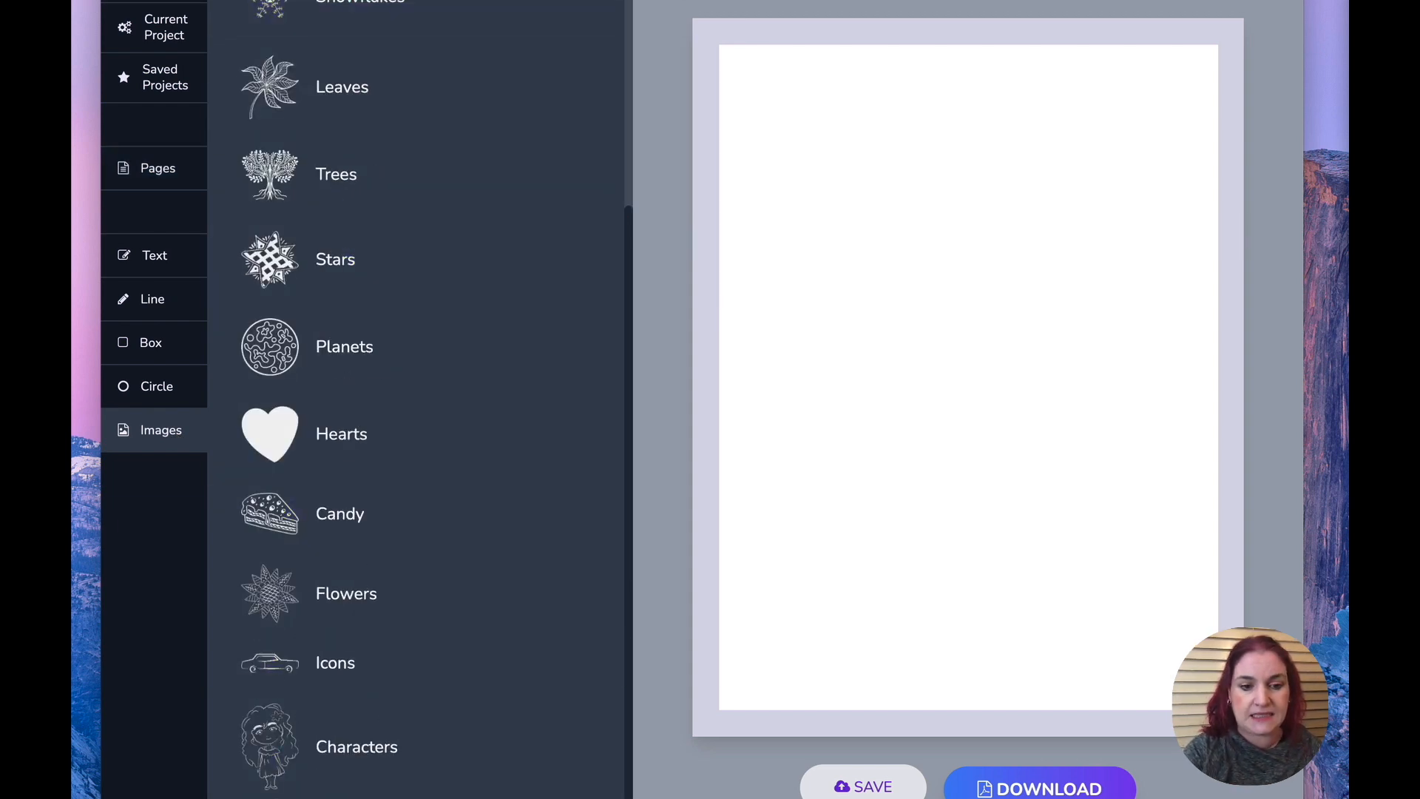
pyautogui.click(339, 795)
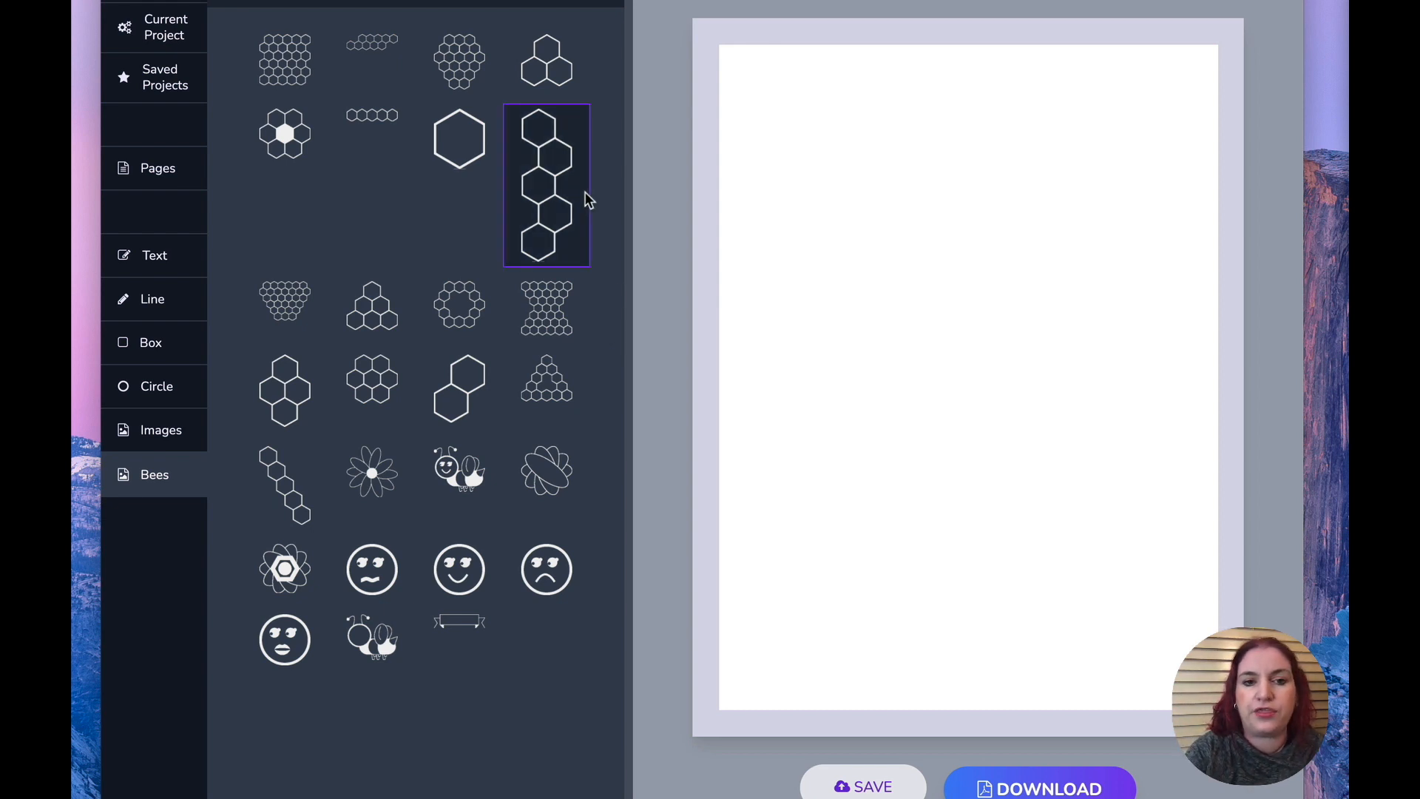
# Add the ring of hexagons to the upper part of the page, about 2.05" from the left and 2.08" from the top.
pyautogui.click(453, 300)
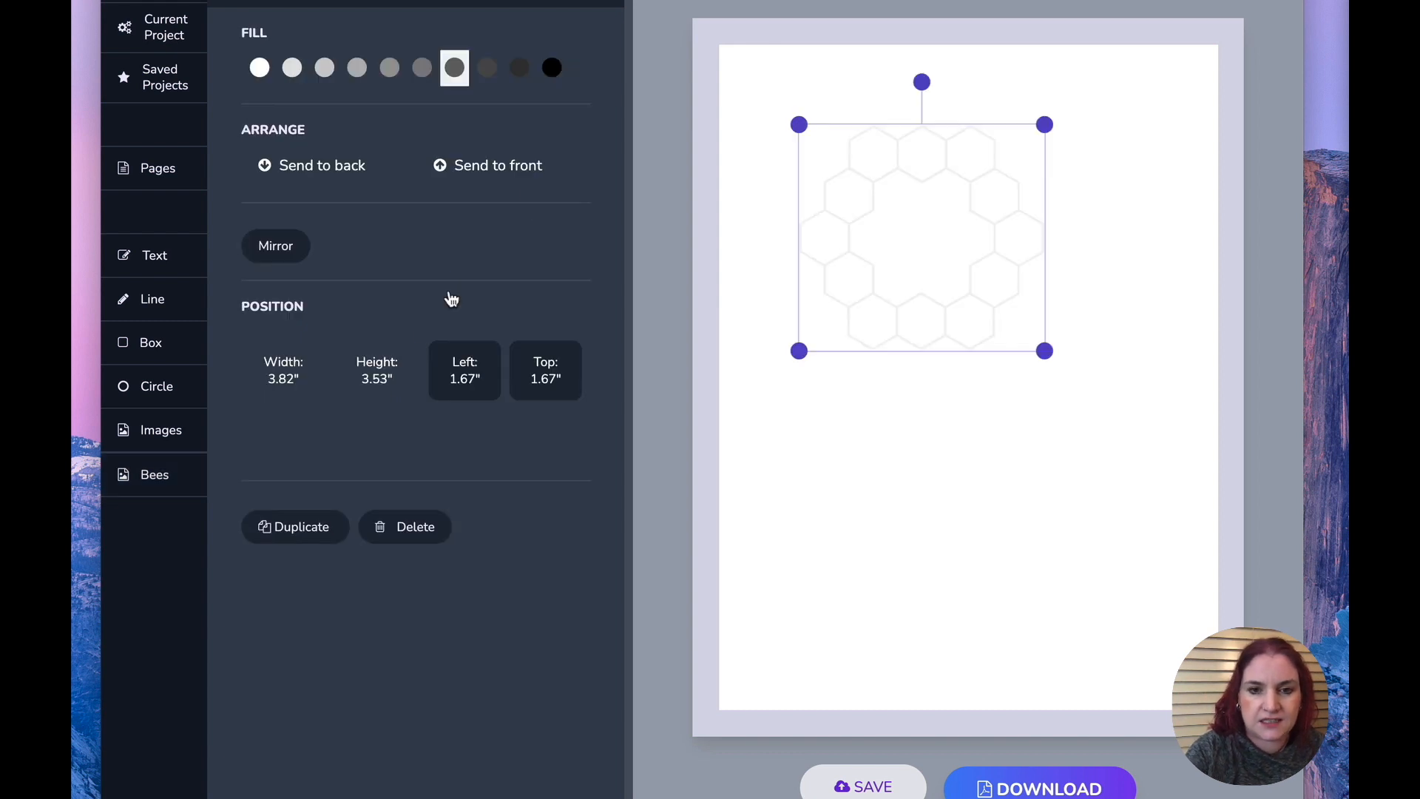
pyautogui.moveTo(1001, 286); pyautogui.dragTo(1057, 363)
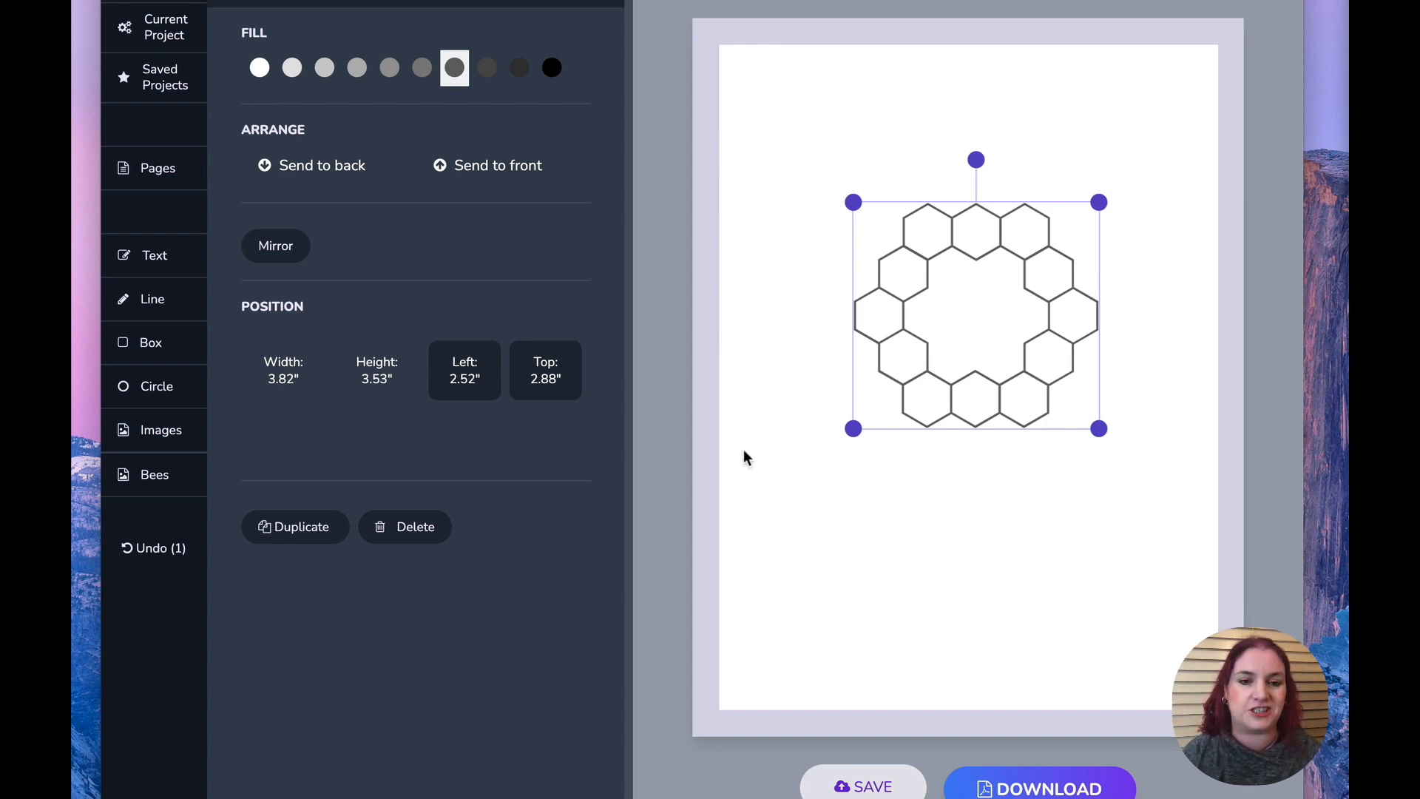
pyautogui.click(149, 475)
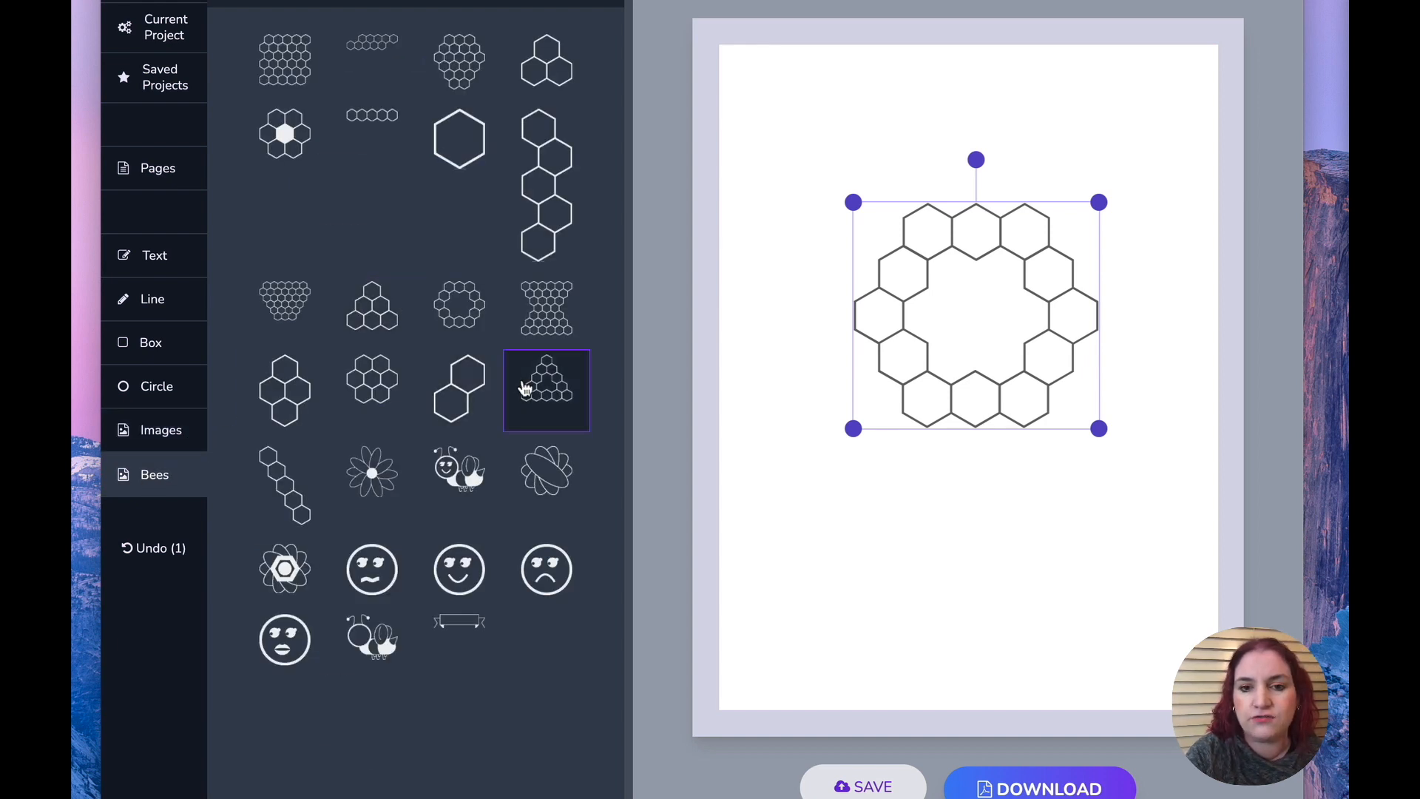
pyautogui.moveTo(891, 303); pyautogui.dragTo(852, 264)
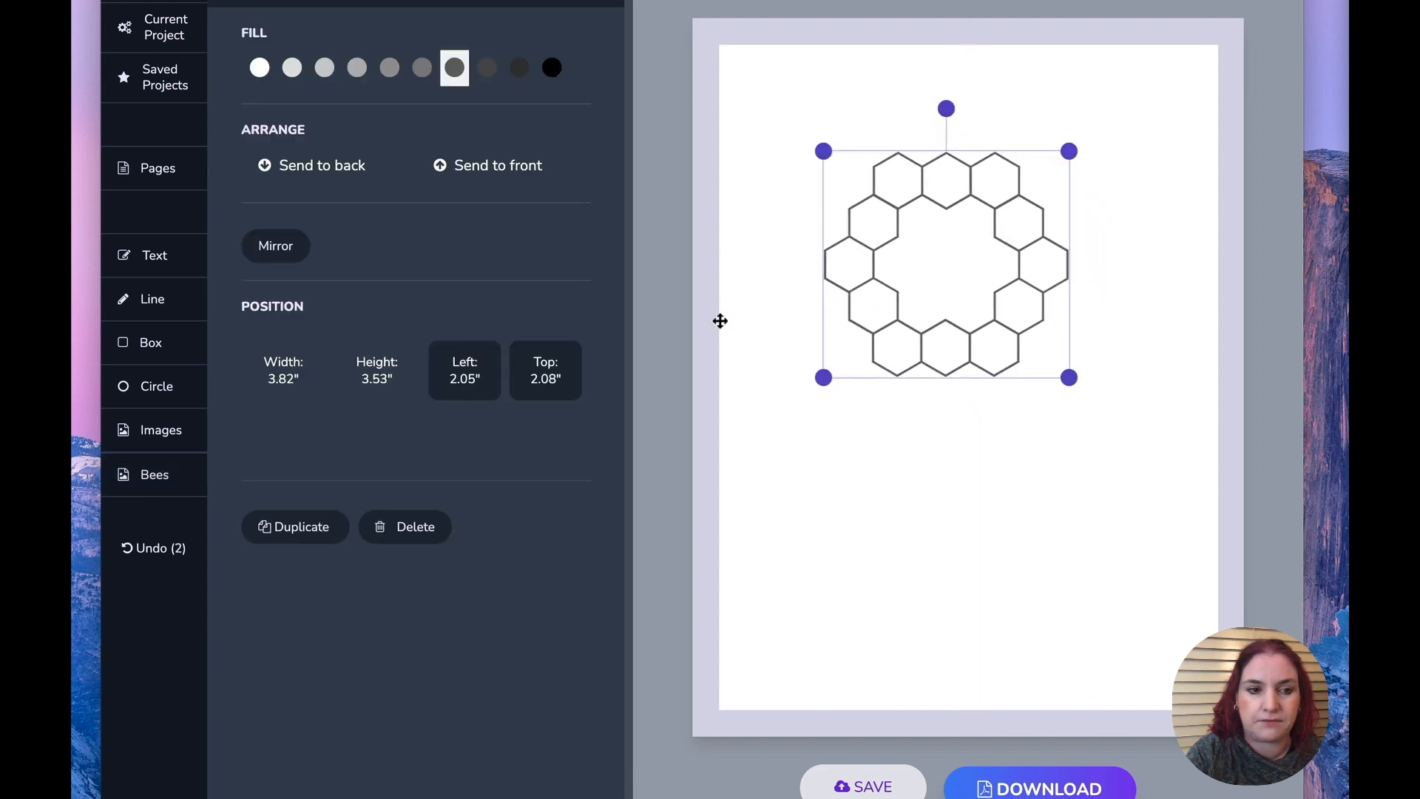
# Add the hexagon triangle and join it to the ring's lower-right end, about 3.55" from the left and 4.70" from the top.
pyautogui.click(164, 477)
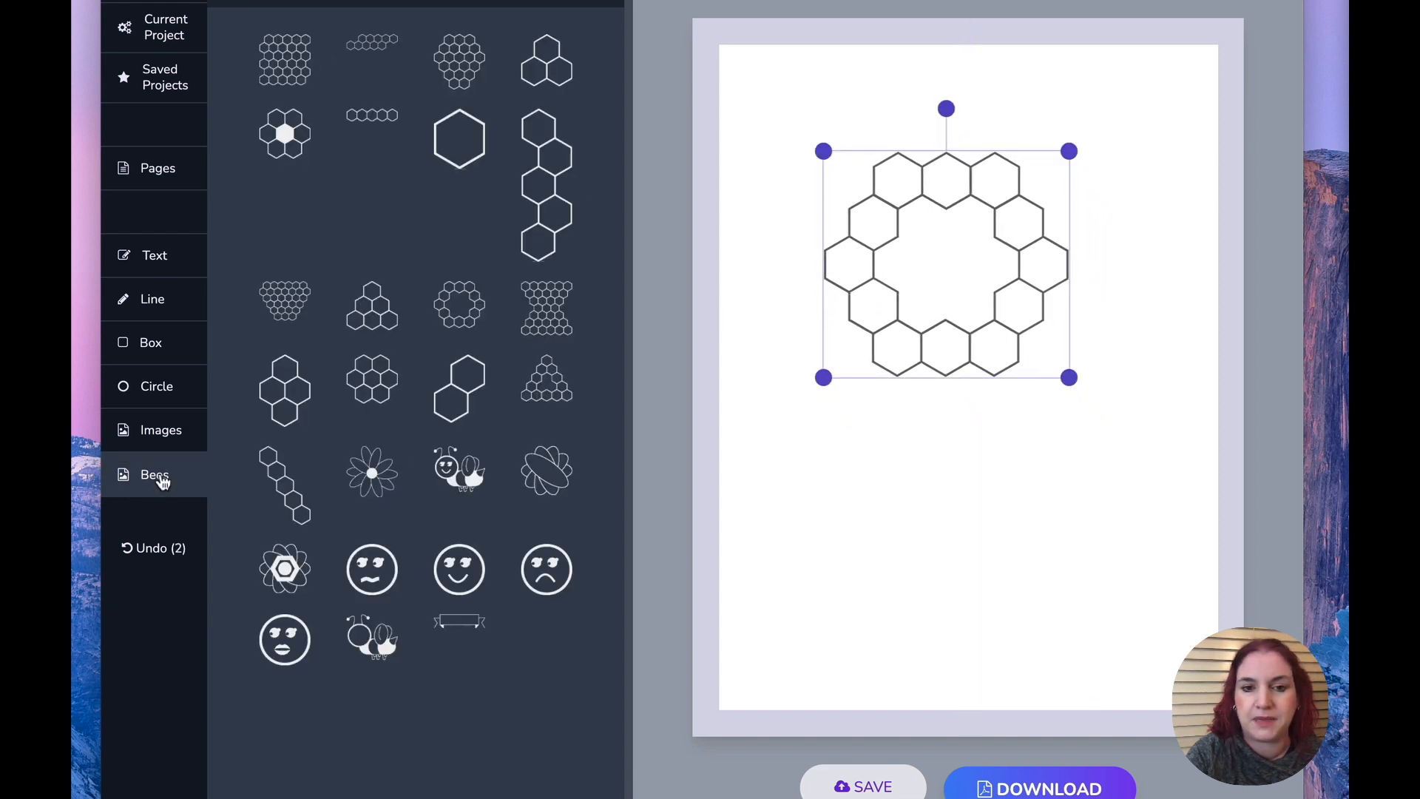
pyautogui.click(533, 390)
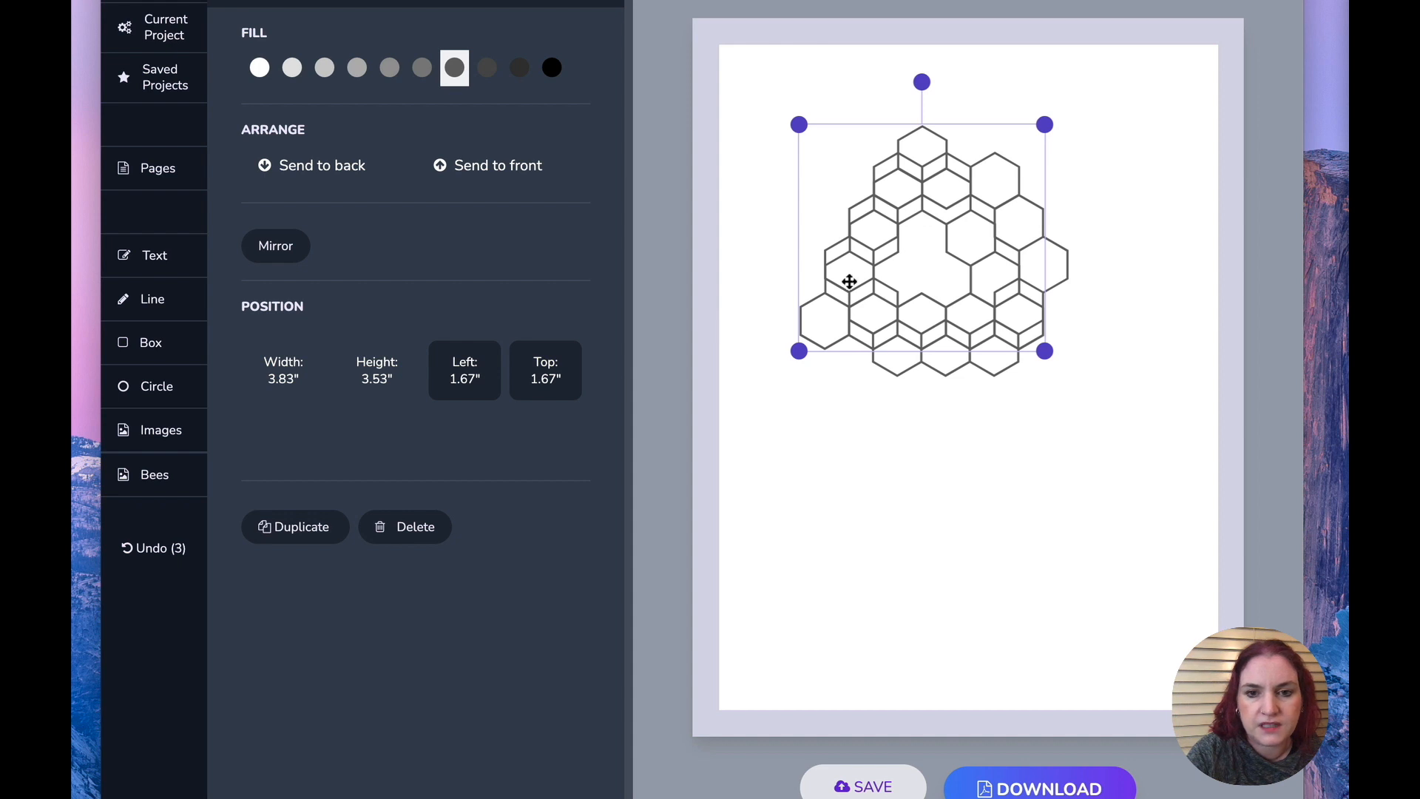
pyautogui.moveTo(865, 313); pyautogui.dragTo(988, 509)
pyautogui.moveTo(986, 506); pyautogui.dragTo(984, 507)
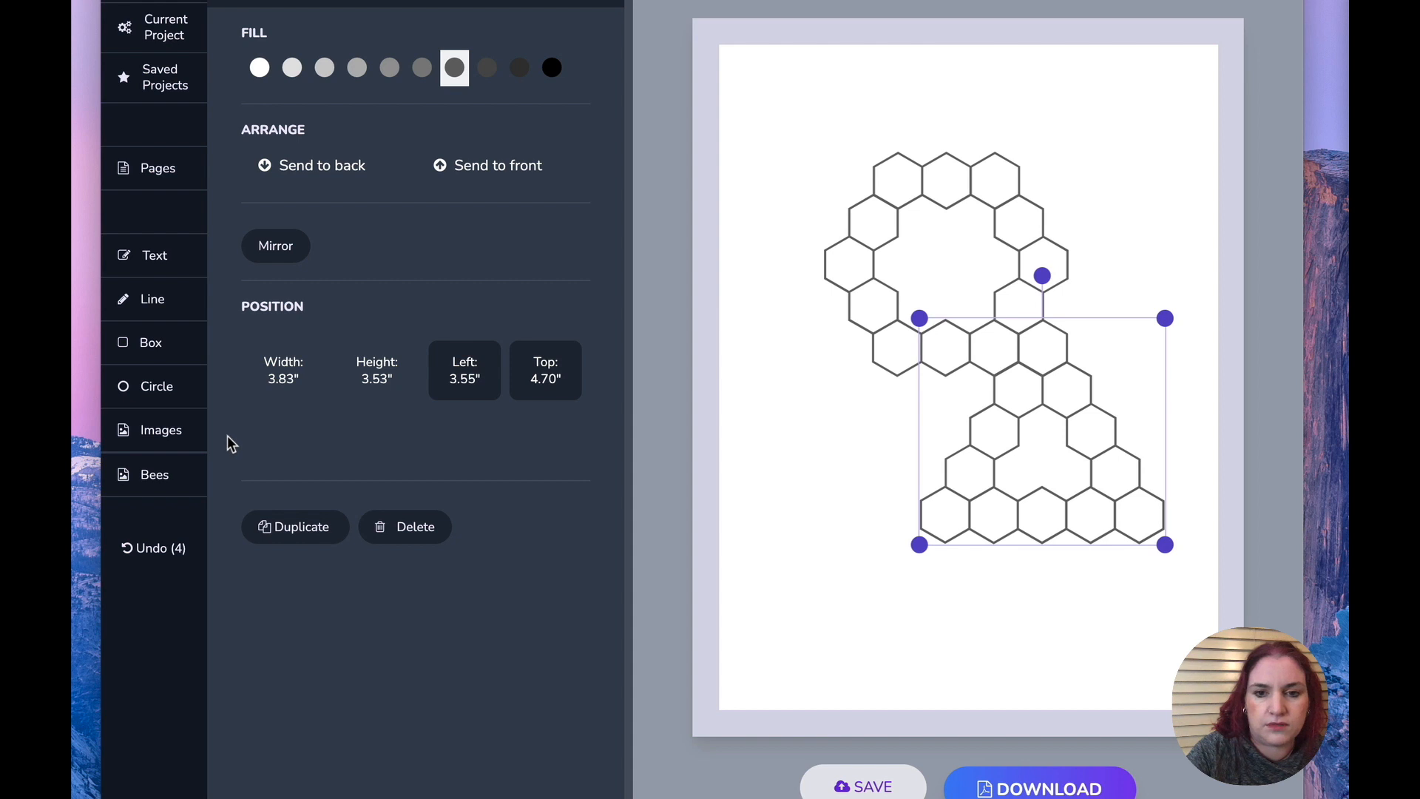
# Add the four-hexagon diamond cluster and fit it against the lower-left end of the hexagon triangle.
pyautogui.click(159, 473)
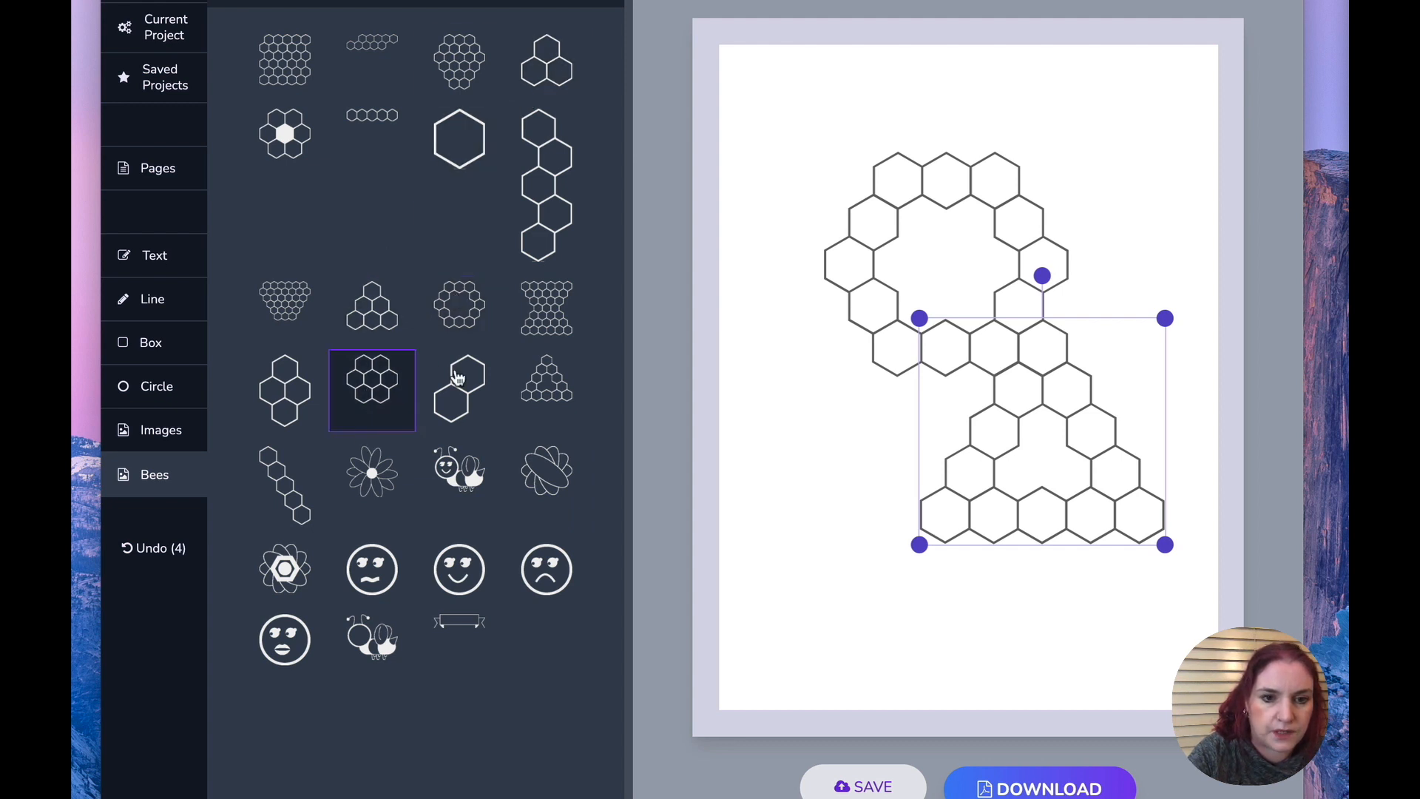
pyautogui.click(272, 377)
pyautogui.moveTo(816, 201); pyautogui.dragTo(864, 560)
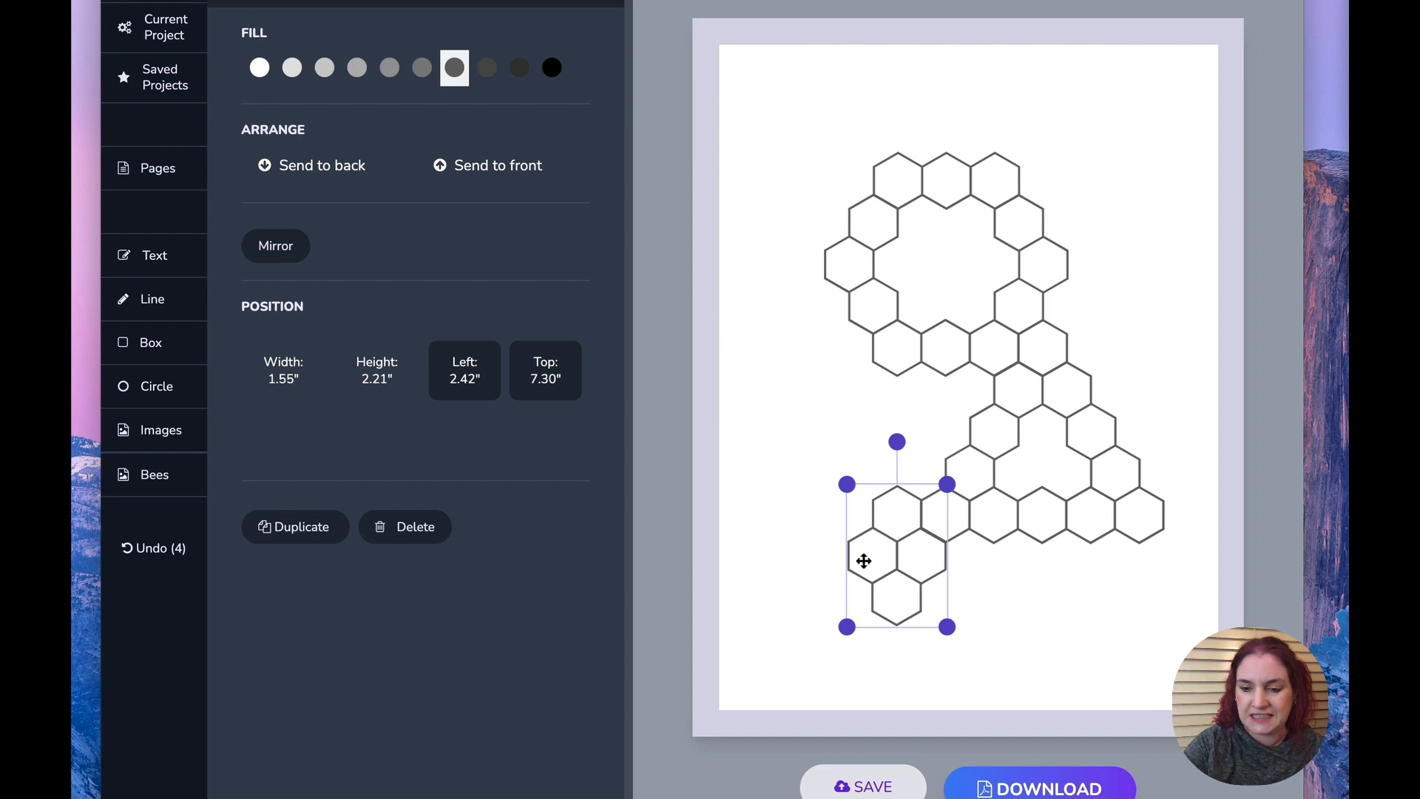
pyautogui.press('Up')
pyautogui.press('Right')
pyautogui.press('Down')
pyautogui.press('Left')
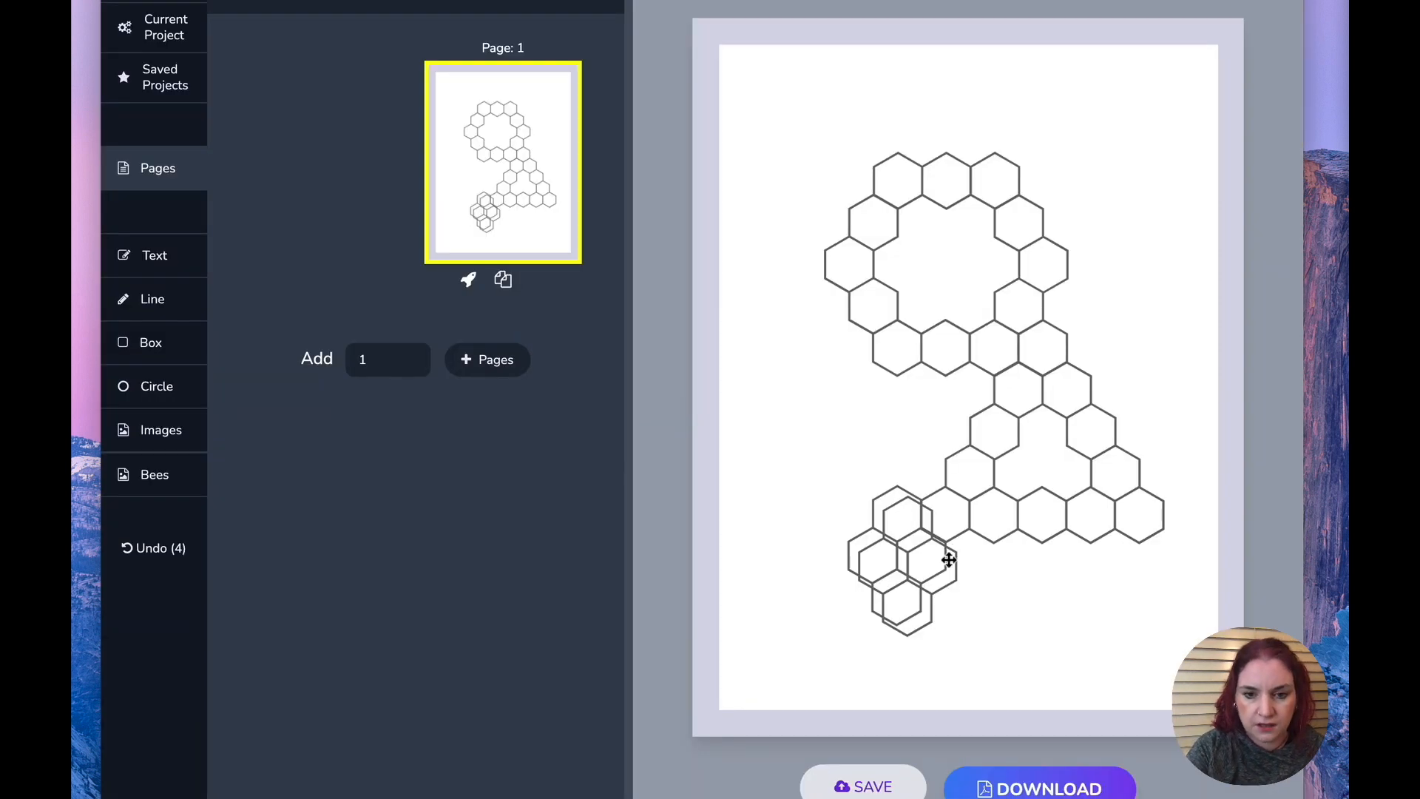
# Copy the four-hexagon cluster to the ring's lower-left end and shift the whole honeycomb path toward the page's upper left.
pyautogui.click(944, 558)
pyautogui.moveTo(1018, 539); pyautogui.dragTo(866, 344)
pyautogui.moveTo(1160, 649); pyautogui.dragTo(856, 201)
pyautogui.click(1159, 389)
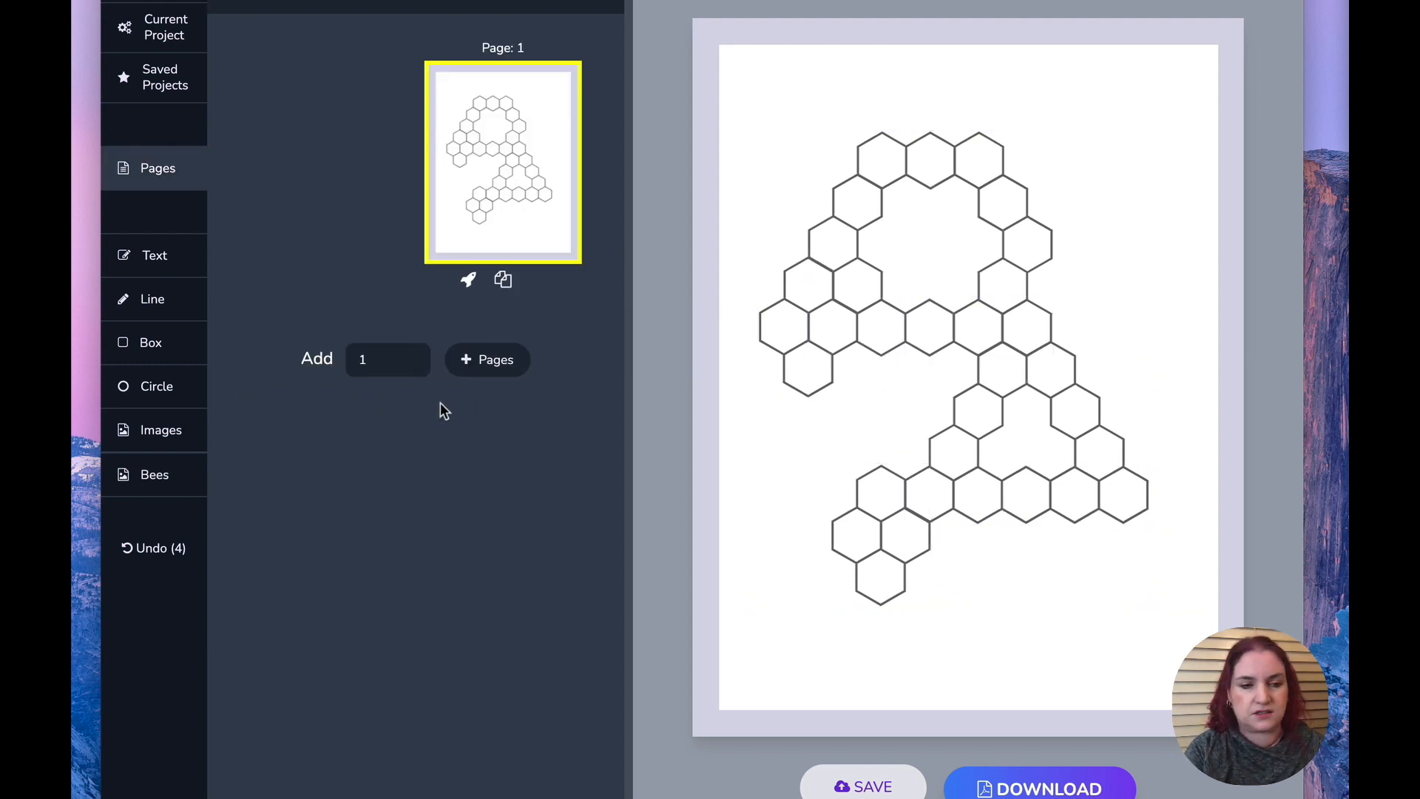
# Add the smiling bee, shrink it to about 2.75" wide, and place it in the page's upper-right corner.
pyautogui.click(155, 481)
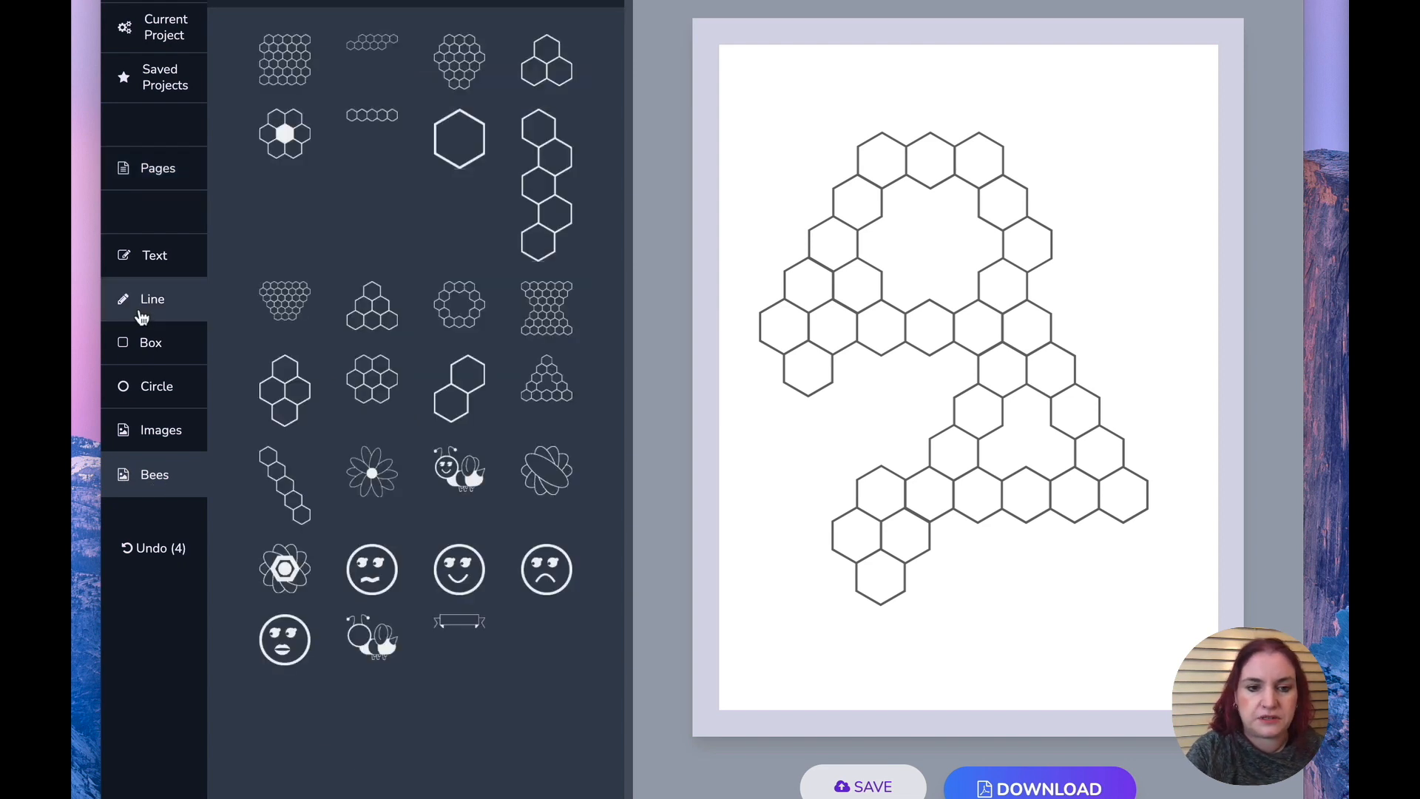
pyautogui.click(462, 471)
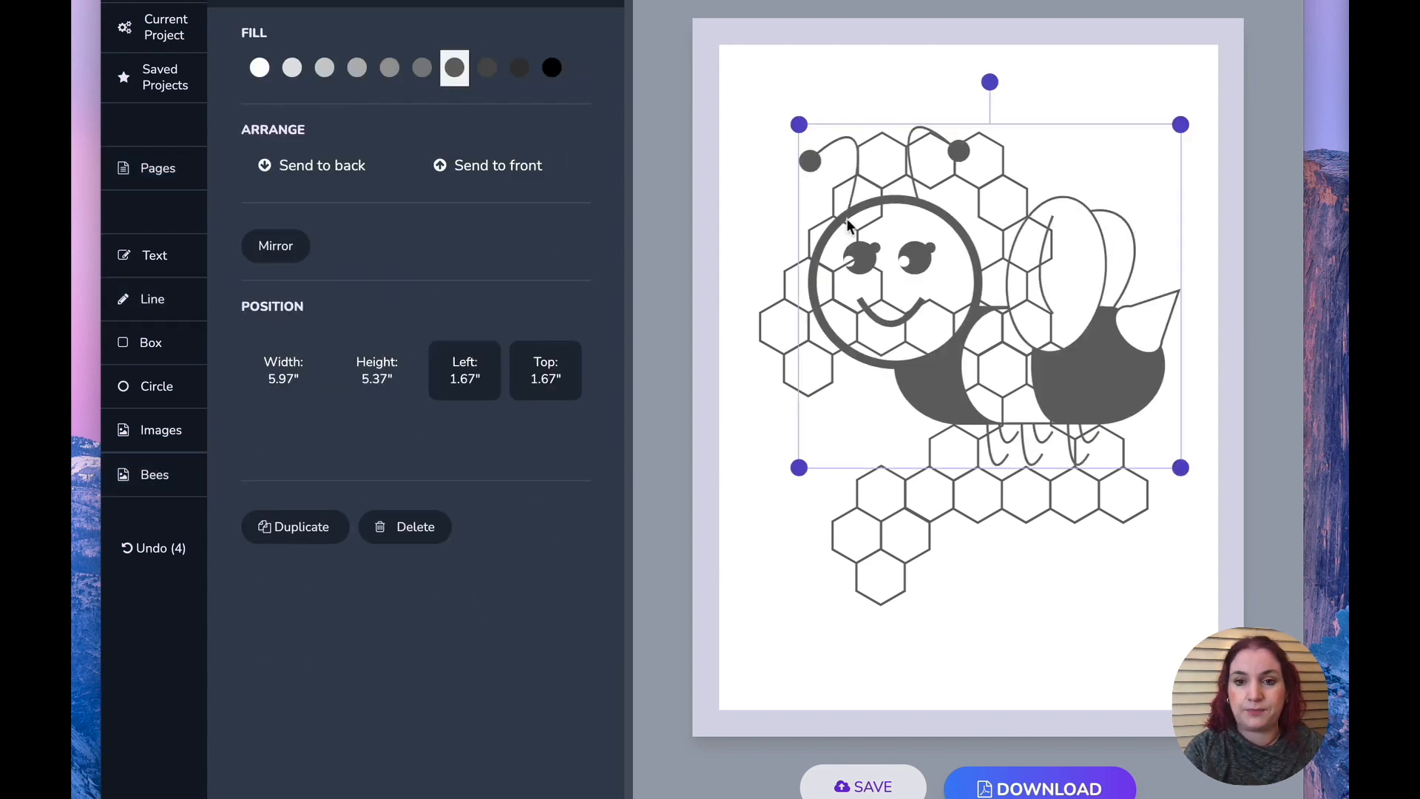
pyautogui.moveTo(1181, 124); pyautogui.dragTo(975, 310)
pyautogui.moveTo(873, 413); pyautogui.dragTo(1097, 160)
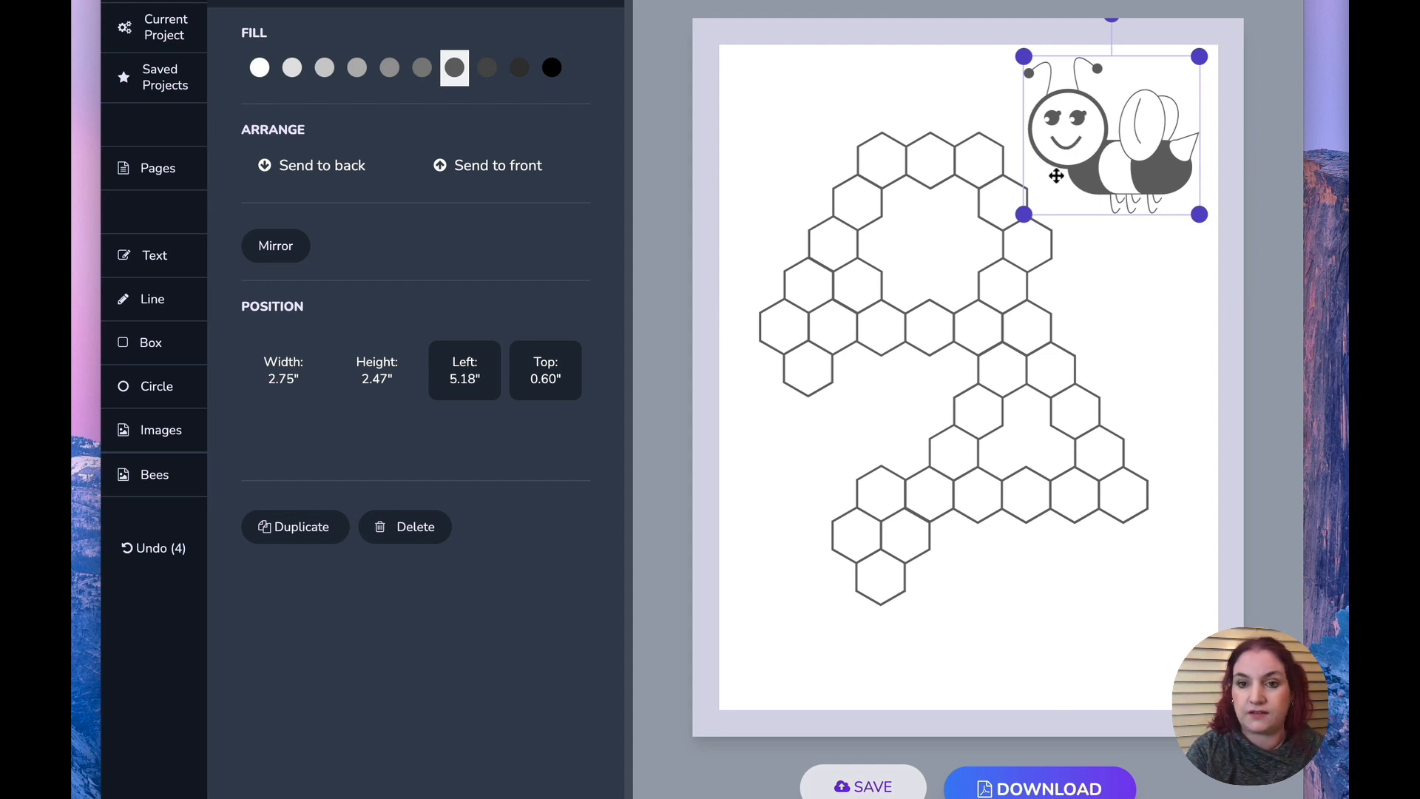
# Add the faceless bee, shrink it to about 1.84" wide, mirror it, and place it below the path's left end.
pyautogui.click(143, 490)
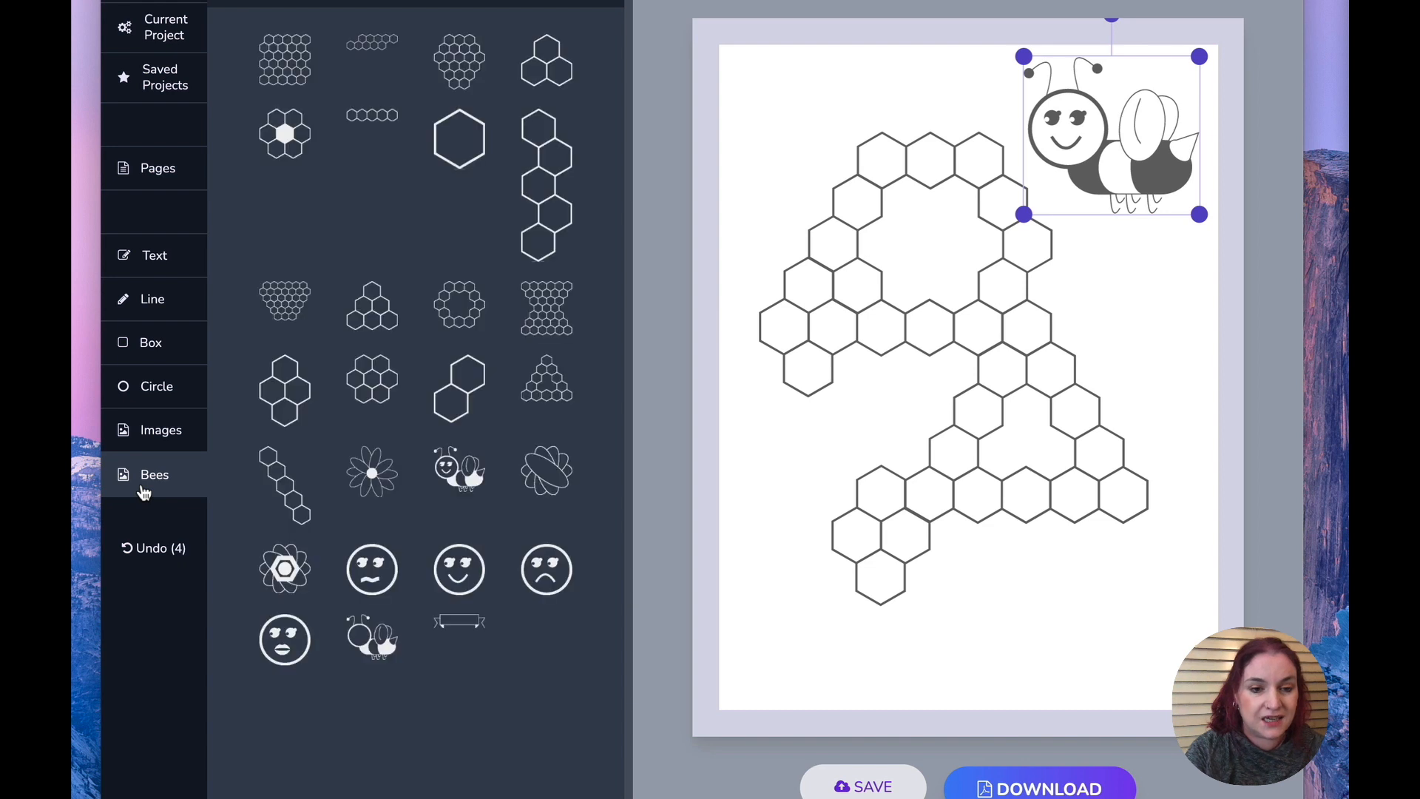
pyautogui.click(372, 637)
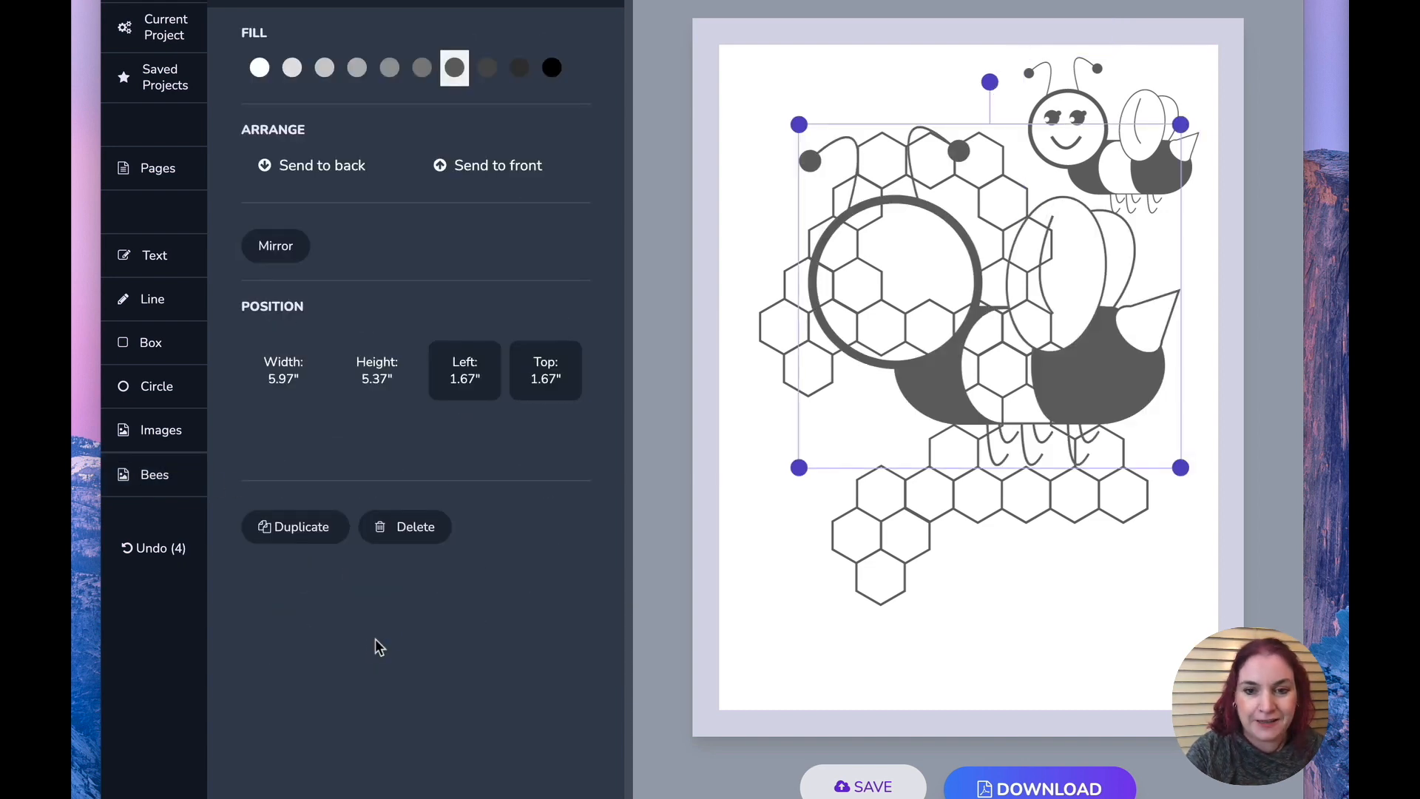
pyautogui.moveTo(1181, 467); pyautogui.dragTo(958, 268)
pyautogui.moveTo(875, 226); pyautogui.dragTo(1089, 644)
pyautogui.moveTo(1172, 538); pyautogui.dragTo(1131, 575)
pyautogui.moveTo(1040, 622); pyautogui.dragTo(769, 441)
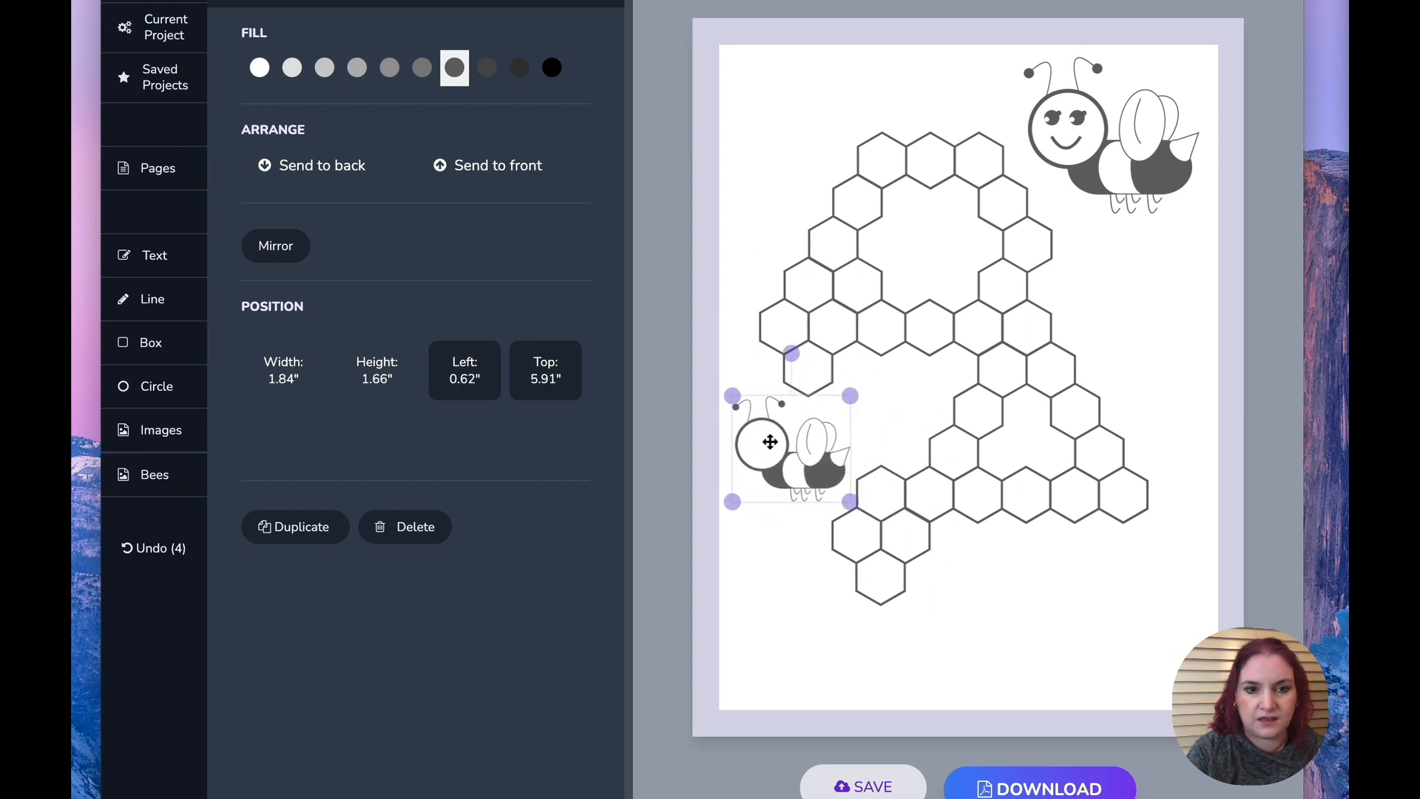
pyautogui.click(264, 257)
pyautogui.moveTo(826, 431)
pyautogui.mouseDown()
pyautogui.moveTo(855, 428)
pyautogui.moveTo(839, 428)
pyautogui.mouseUp()
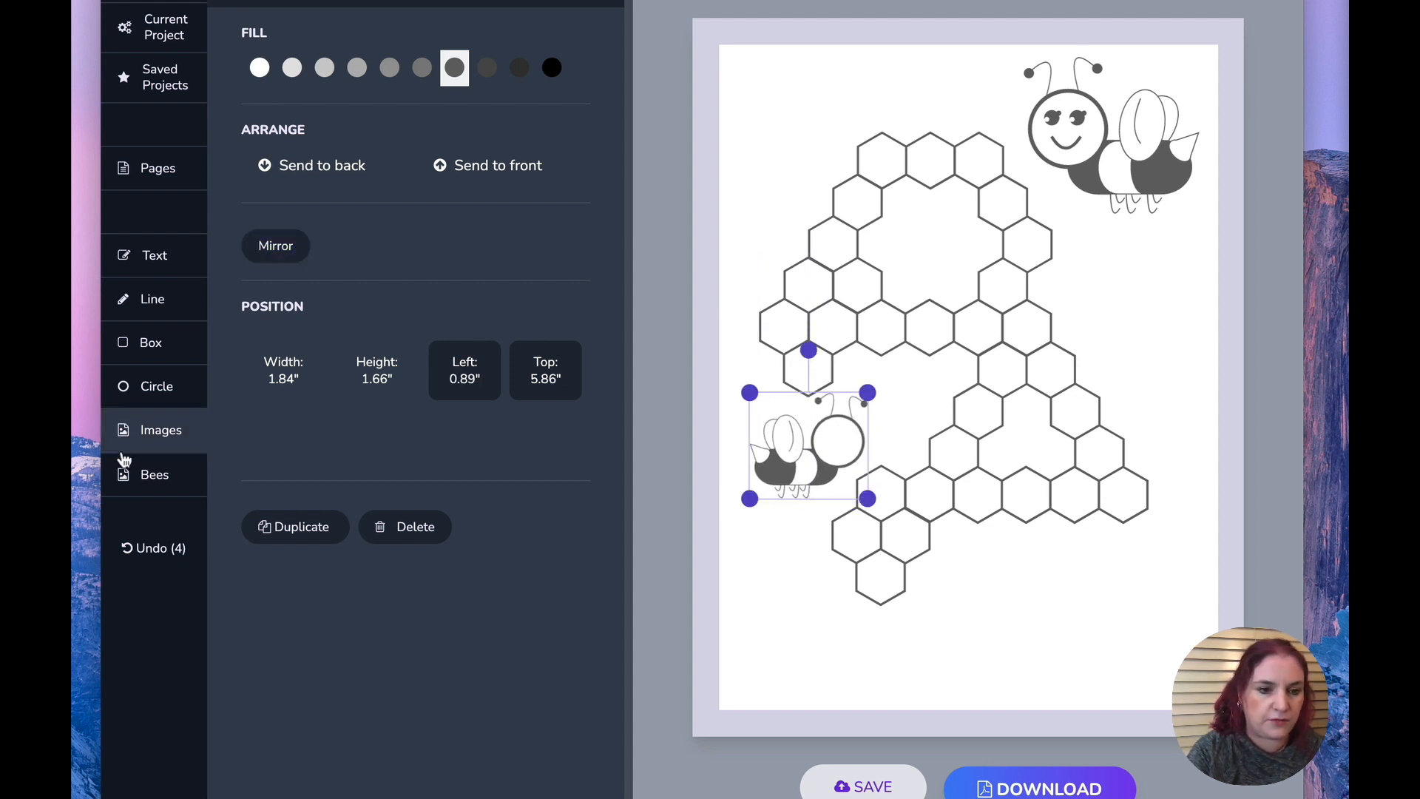
# Add the frowning face, shrink it to about 0.84" wide, and fit it onto the small bee's blank head.
pyautogui.click(156, 476)
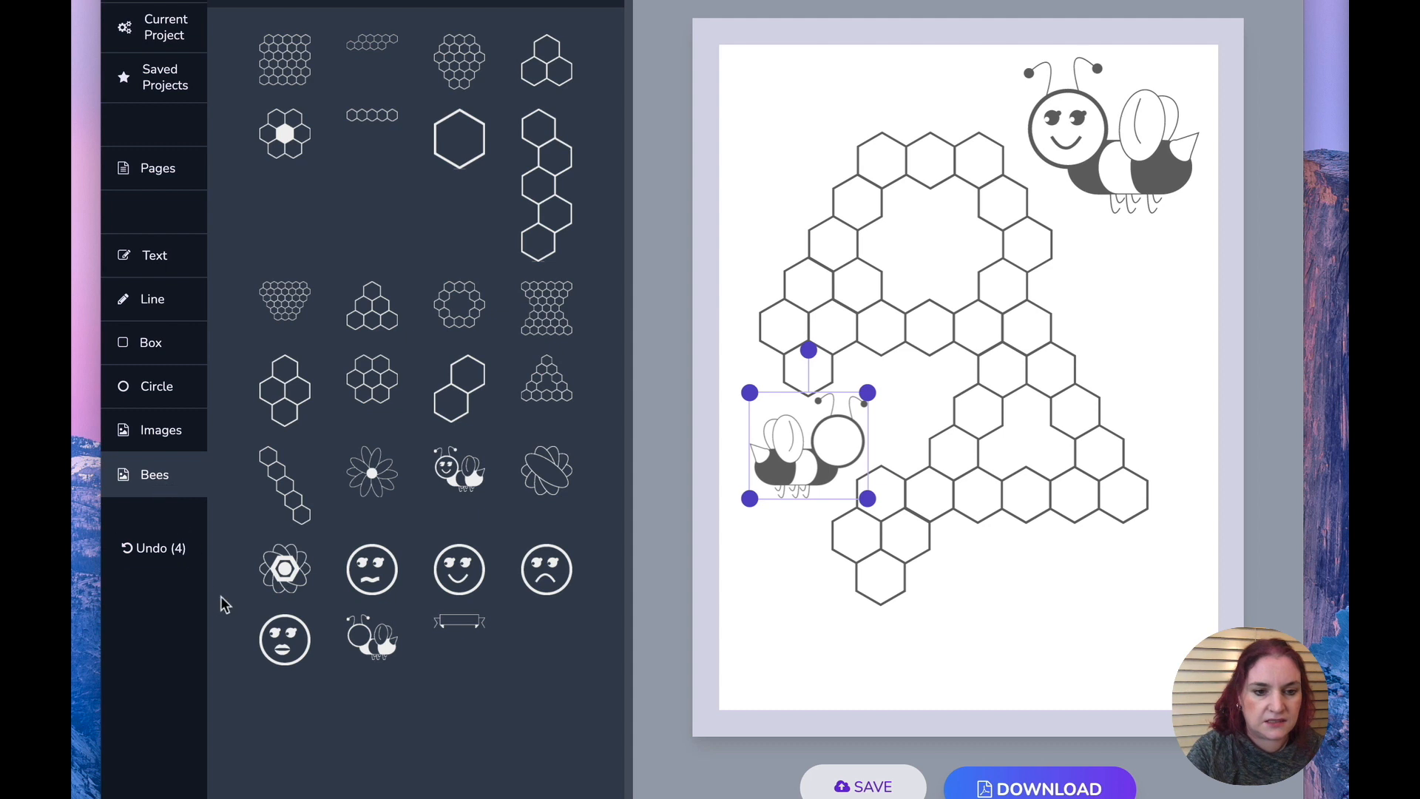
pyautogui.click(533, 586)
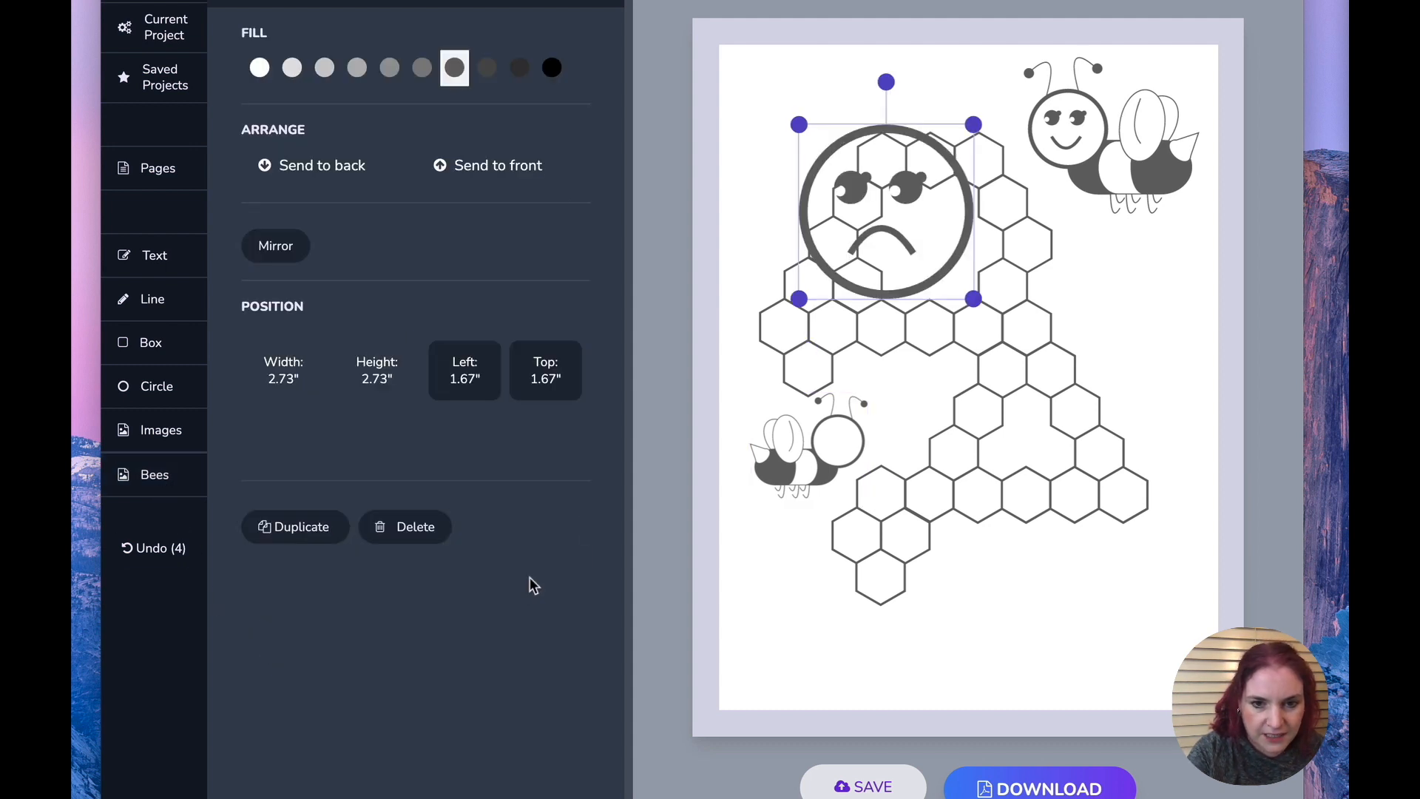
pyautogui.moveTo(974, 125); pyautogui.dragTo(844, 436)
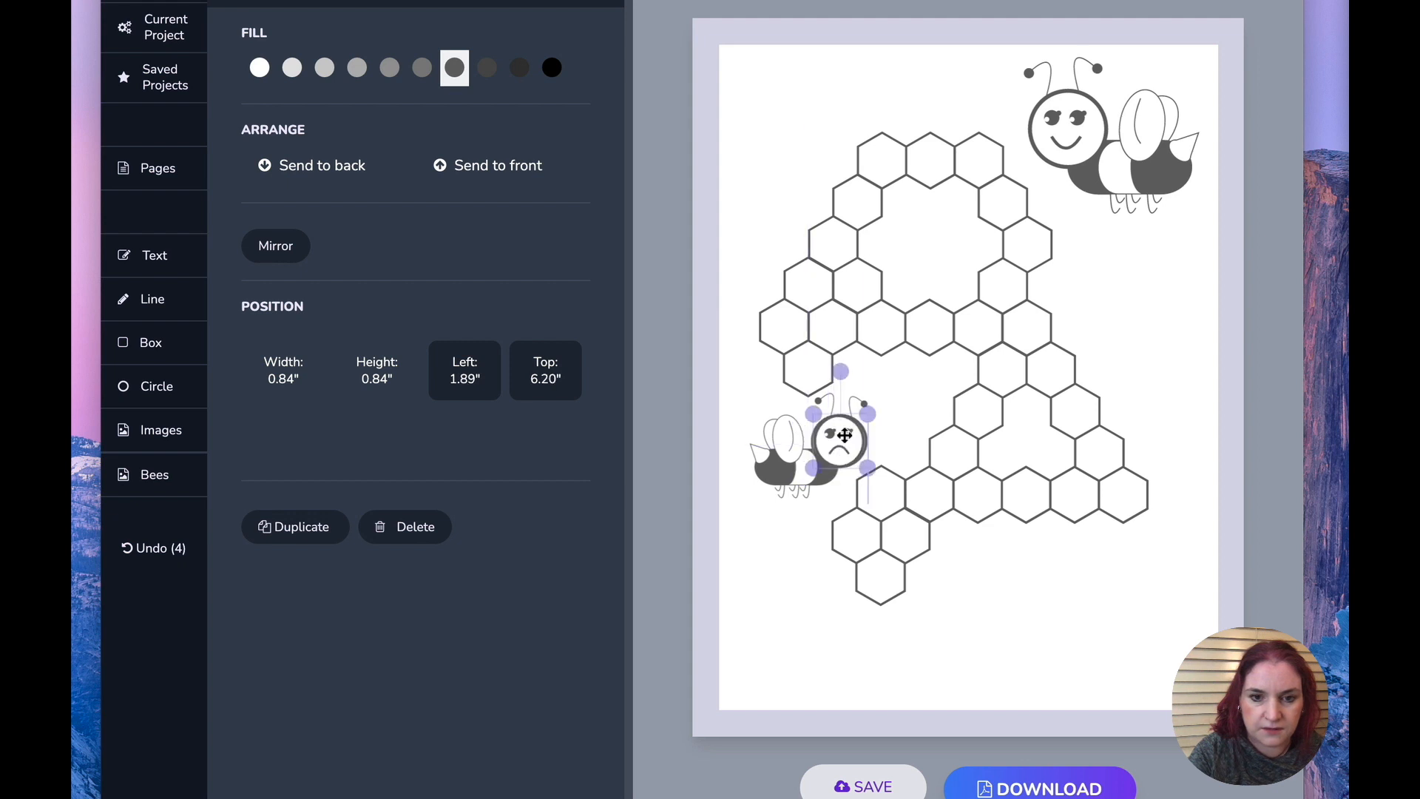
pyautogui.click(1013, 600)
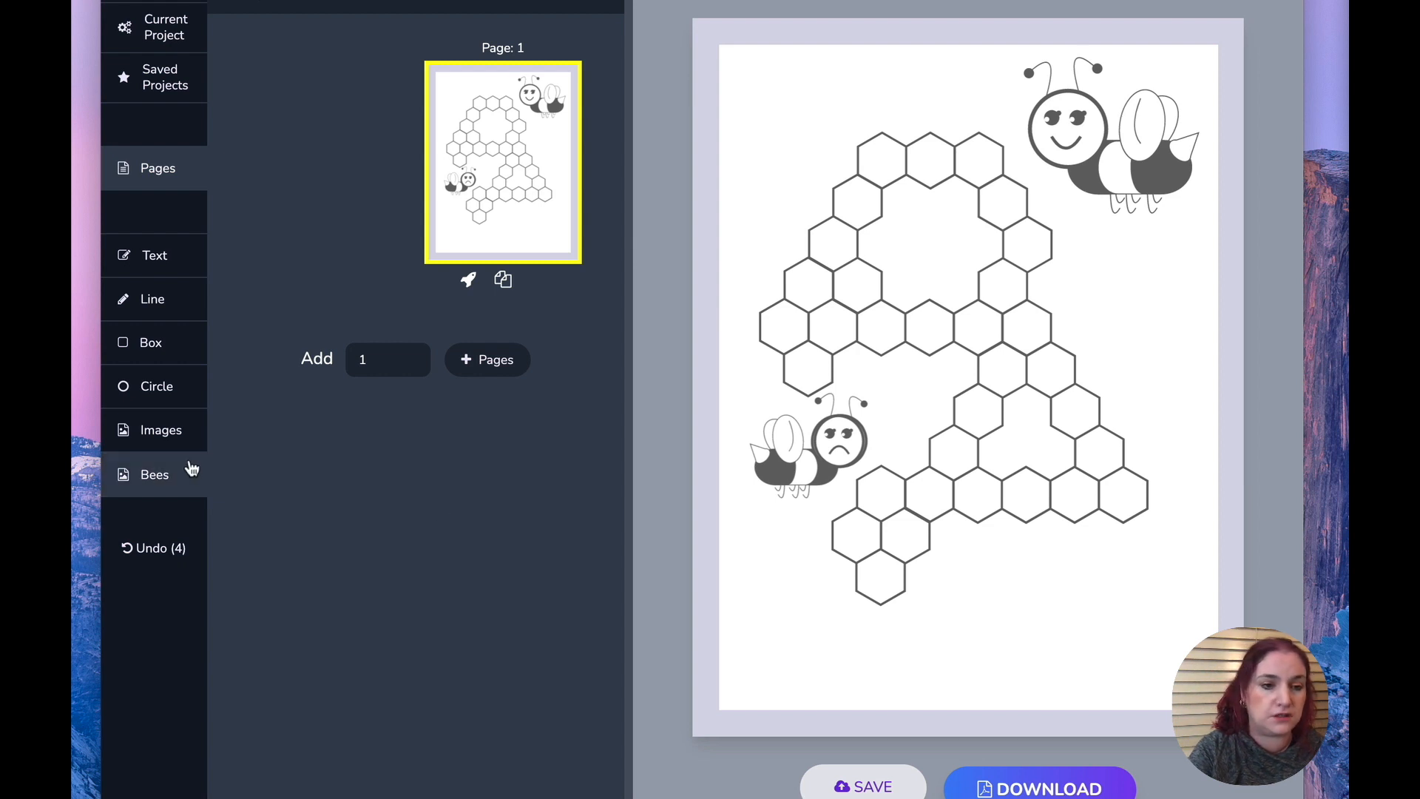
# Add the ribbon banner, size it to about 5.48" by 1.48", and place it along the page's lower-right edge.
pyautogui.click(169, 478)
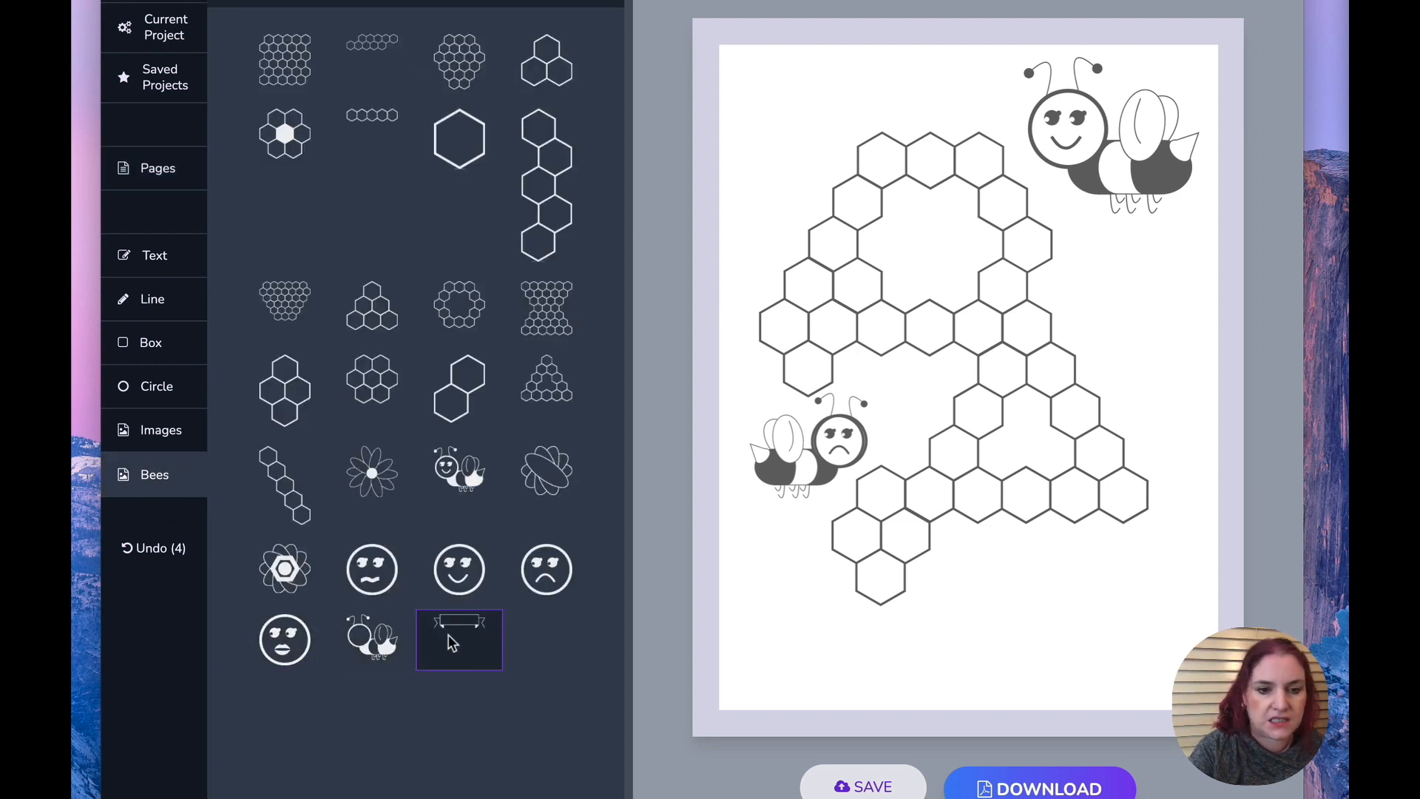
pyautogui.click(478, 628)
pyautogui.moveTo(834, 136); pyautogui.dragTo(1168, 721)
pyautogui.moveTo(1080, 633); pyautogui.dragTo(1036, 640)
pyautogui.moveTo(1160, 612); pyautogui.dragTo(1189, 568)
pyautogui.click(1074, 654)
pyautogui.moveTo(1165, 619); pyautogui.dragTo(1173, 565)
pyautogui.moveTo(1040, 632); pyautogui.dragTo(993, 664)
pyautogui.moveTo(1173, 609); pyautogui.dragTo(1196, 568)
pyautogui.moveTo(1112, 613); pyautogui.dragTo(1104, 613)
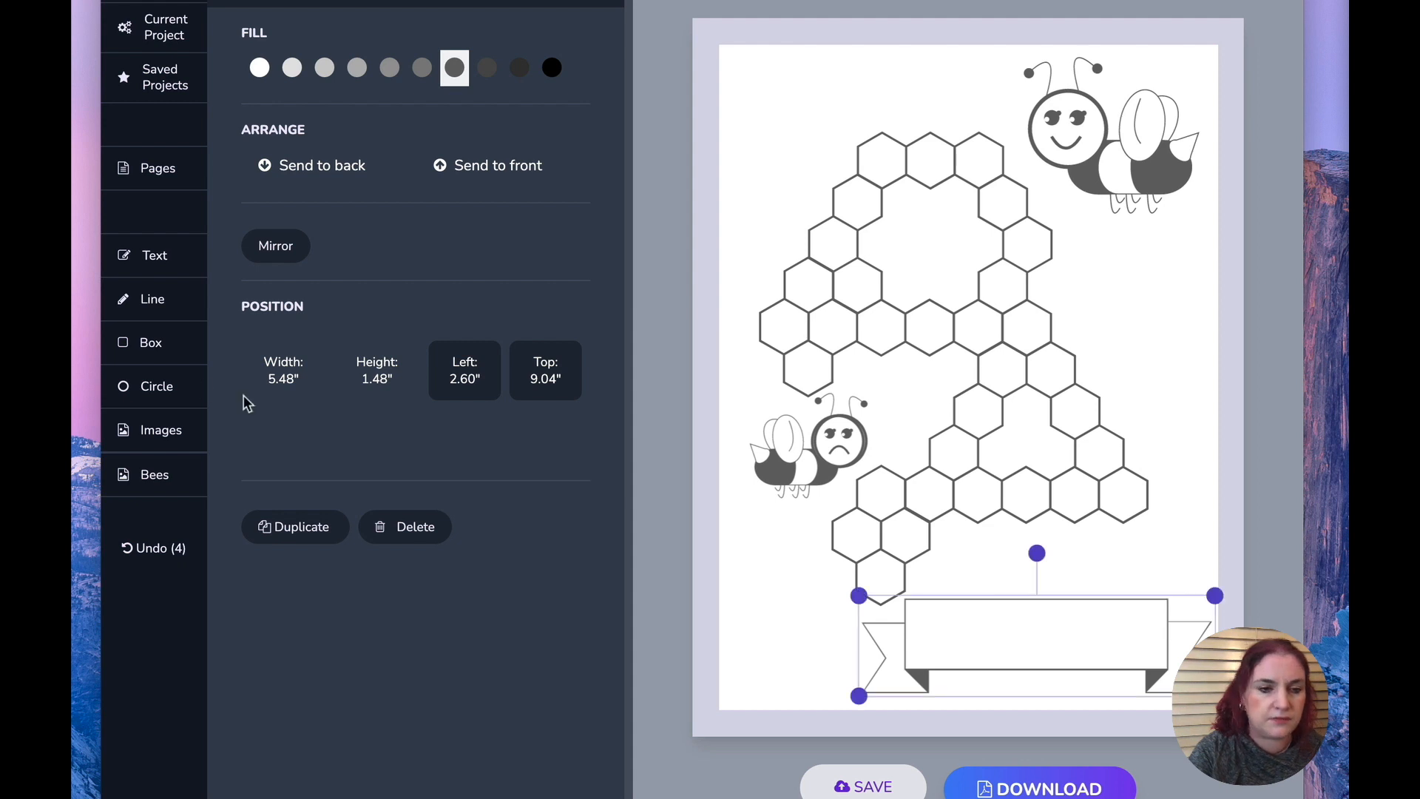
# Add a single hexagon about 0.34" wide inside the banner's left half and stack a copy with it vertically.
pyautogui.click(168, 479)
pyautogui.click(469, 141)
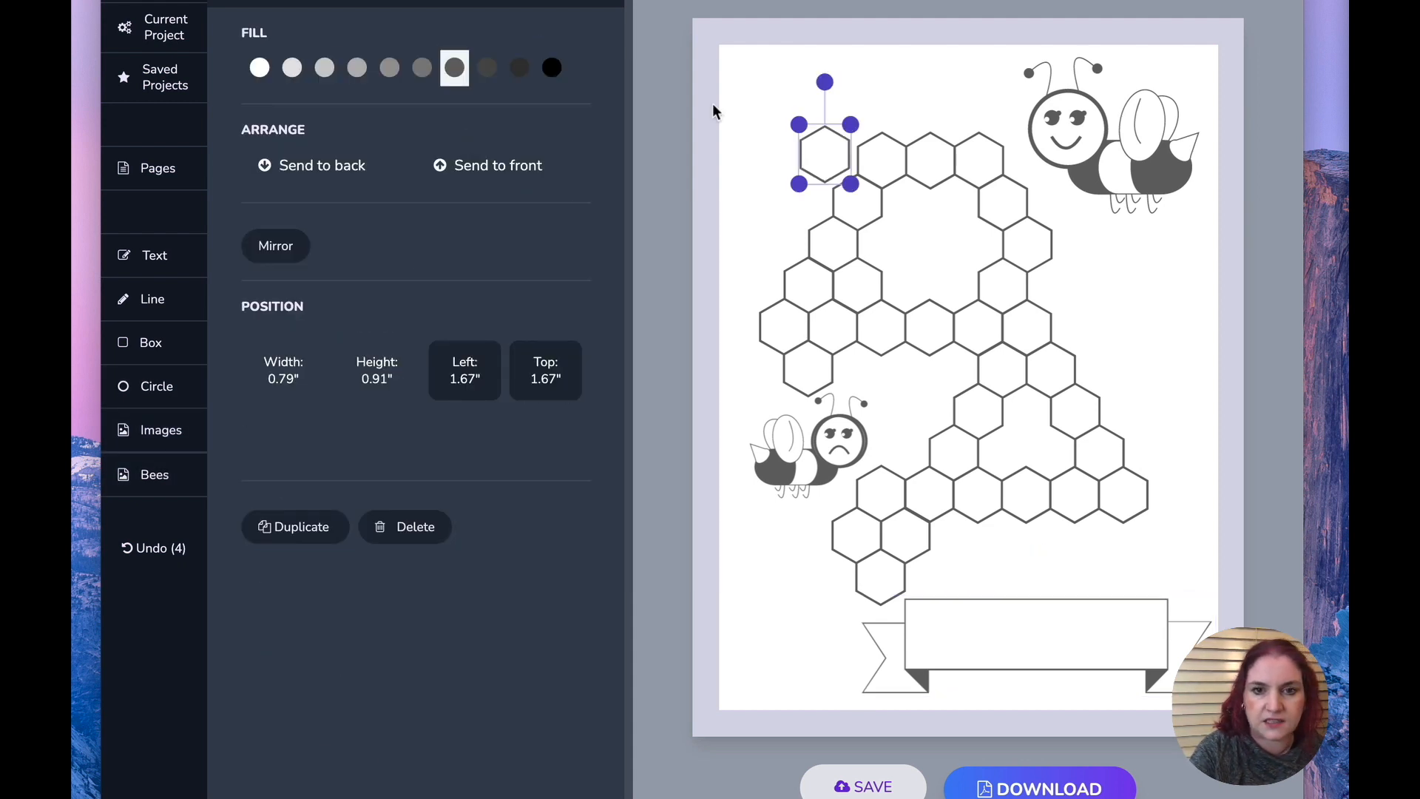
pyautogui.moveTo(851, 123); pyautogui.dragTo(940, 617)
pyautogui.press('super+v')
pyautogui.click(940, 613)
pyautogui.moveTo(939, 613)
pyautogui.mouseDown()
pyautogui.moveTo(951, 650)
pyautogui.moveTo(947, 613)
pyautogui.mouseUp()
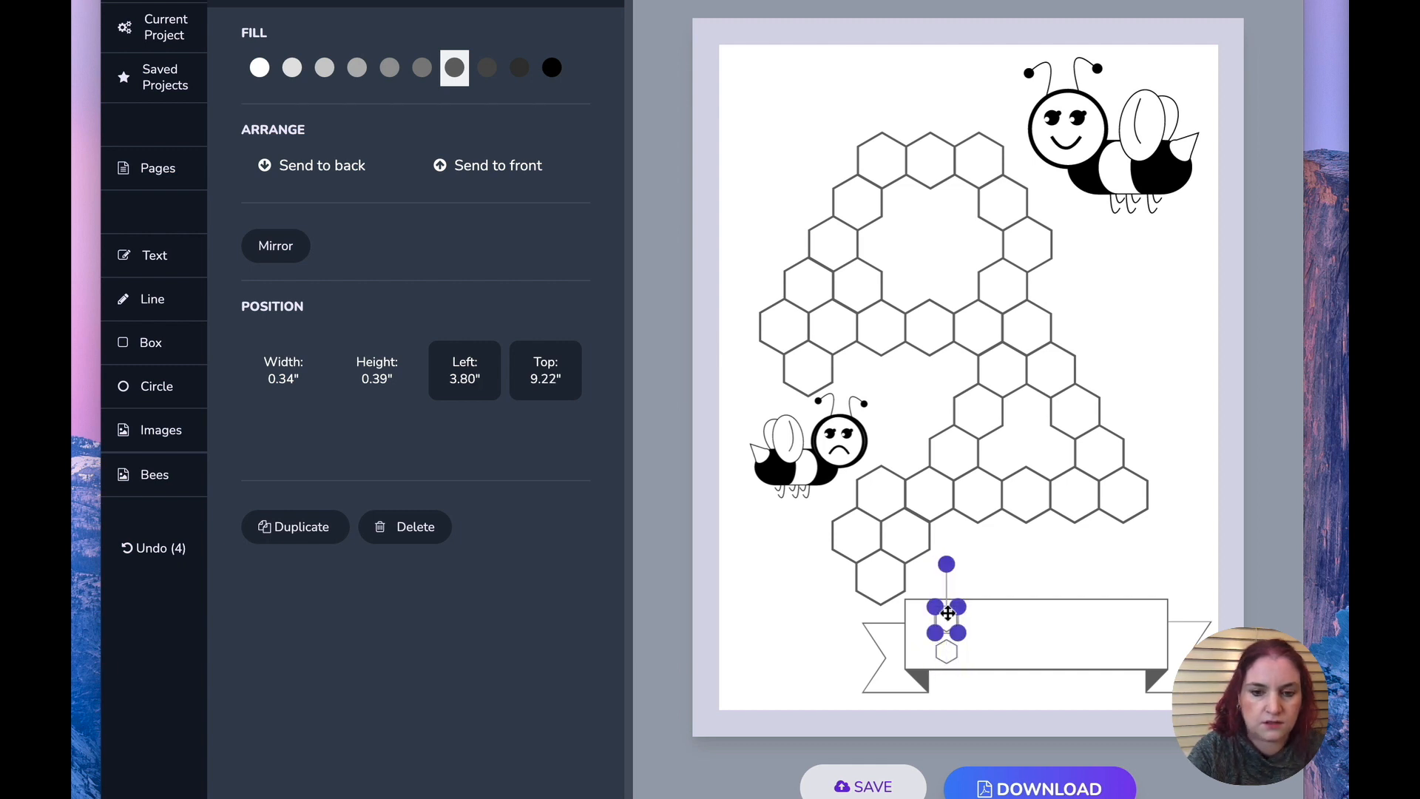
# Copy the two small hexagons into the right half of the banner, level with the originals.
pyautogui.keyDown('shift'); pyautogui.click(948, 650); pyautogui.keyUp('shift')
pyautogui.press('super+v')
pyautogui.moveTo(958, 631); pyautogui.dragTo(1080, 621)
pyautogui.moveTo(956, 658); pyautogui.dragTo(1081, 650)
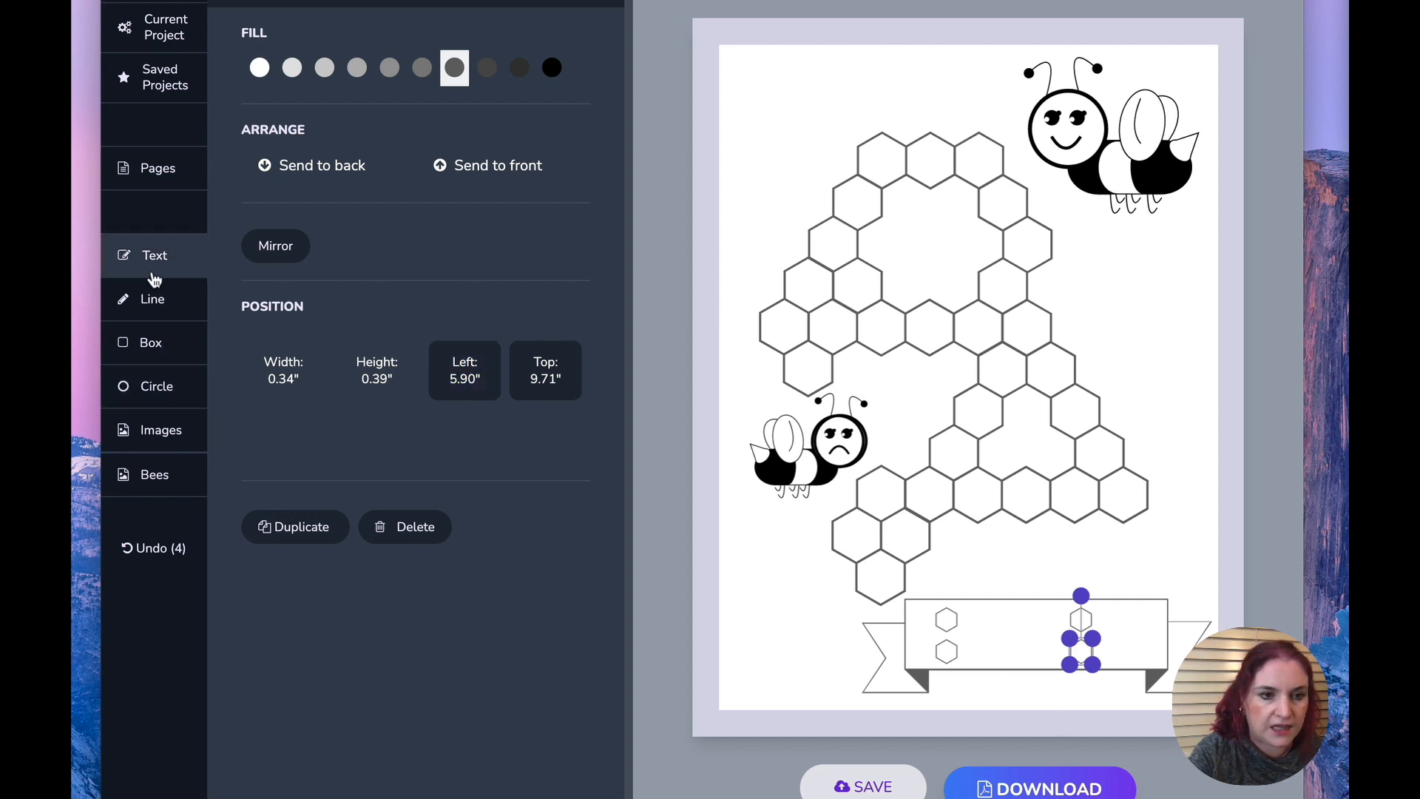
# Add a line about 0.89" long beside the banner's upper-left hexagon and place a copy beside the lower-left hexagon.
pyautogui.click(153, 299)
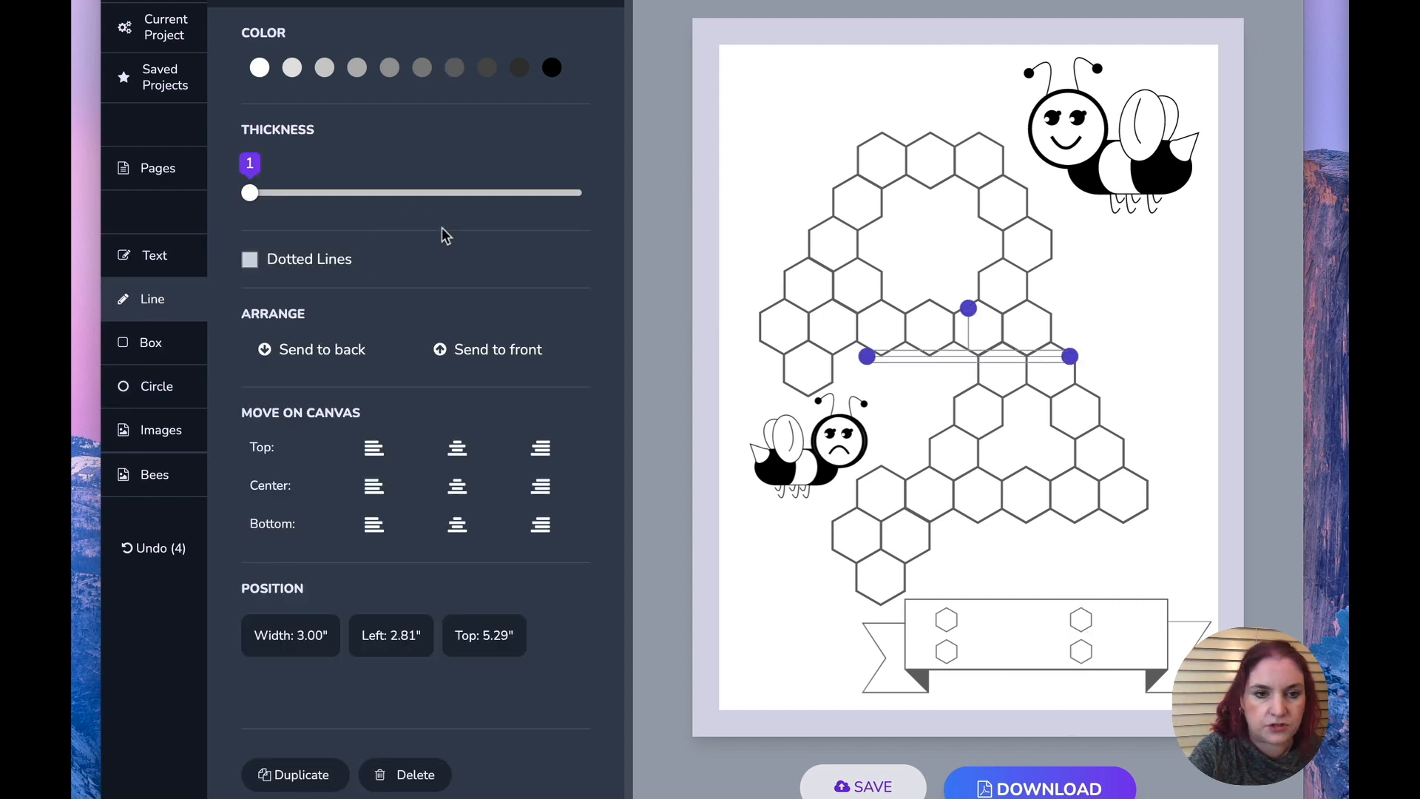
pyautogui.moveTo(954, 362); pyautogui.dragTo(1046, 638)
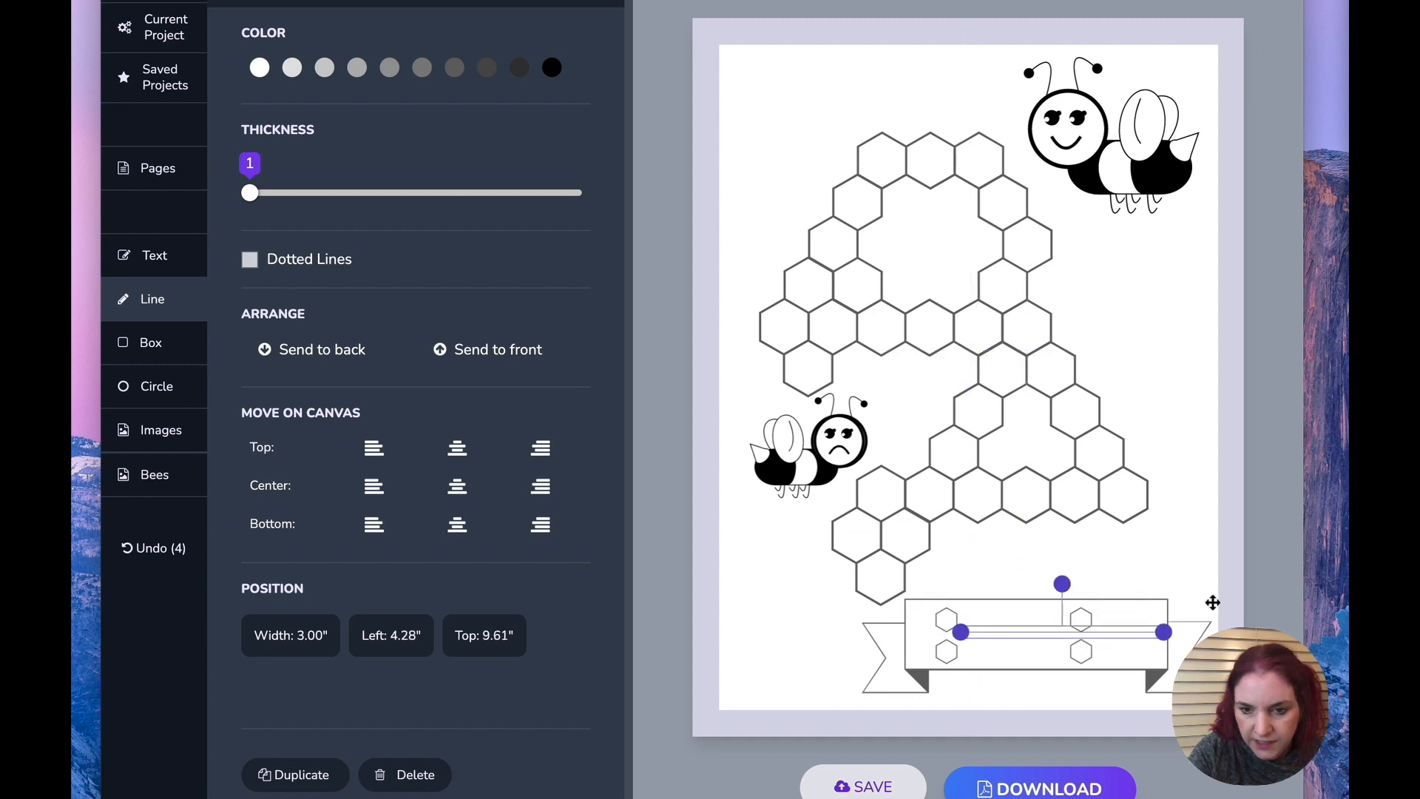
pyautogui.moveTo(1164, 633); pyautogui.dragTo(1030, 632)
pyautogui.press('super+v')
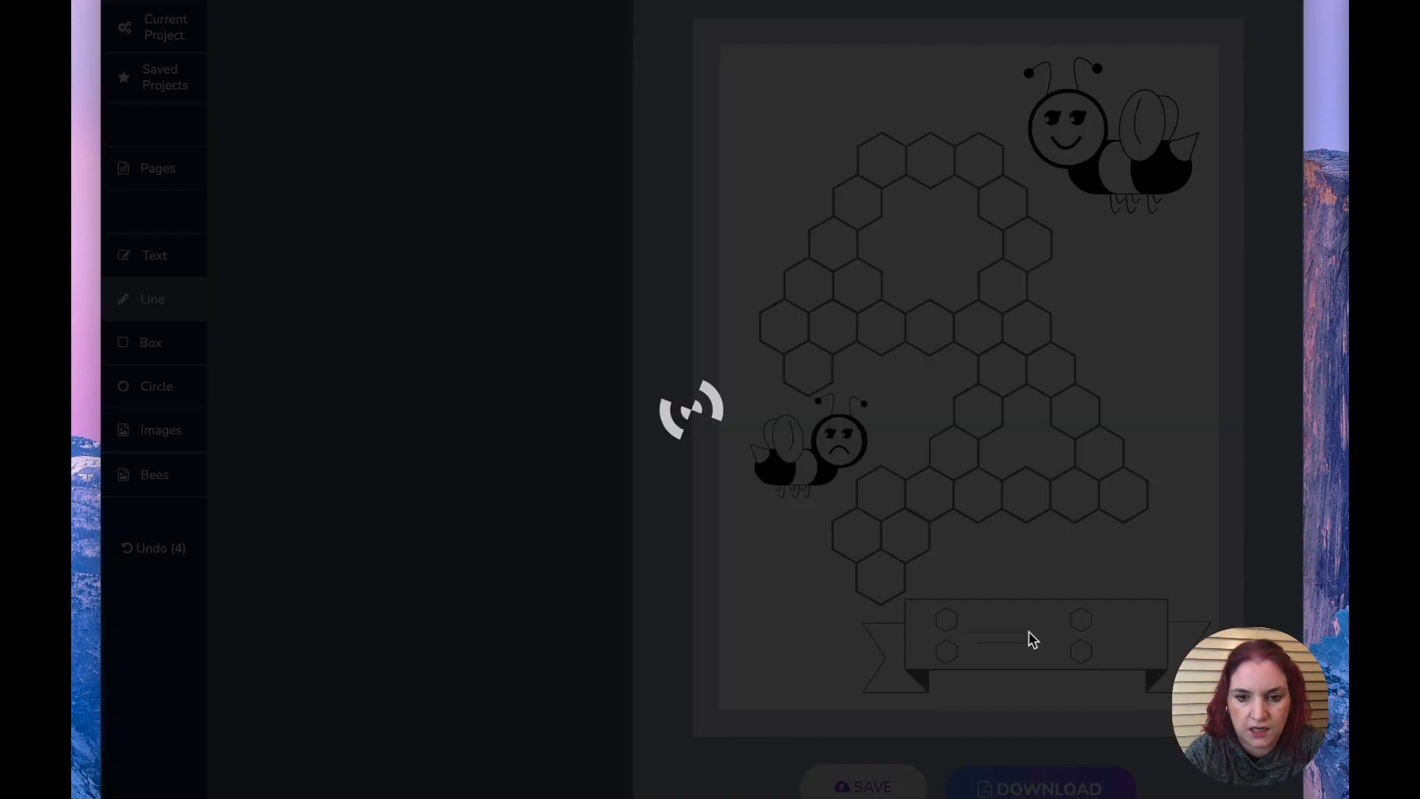
pyautogui.moveTo(1017, 644); pyautogui.dragTo(1005, 658)
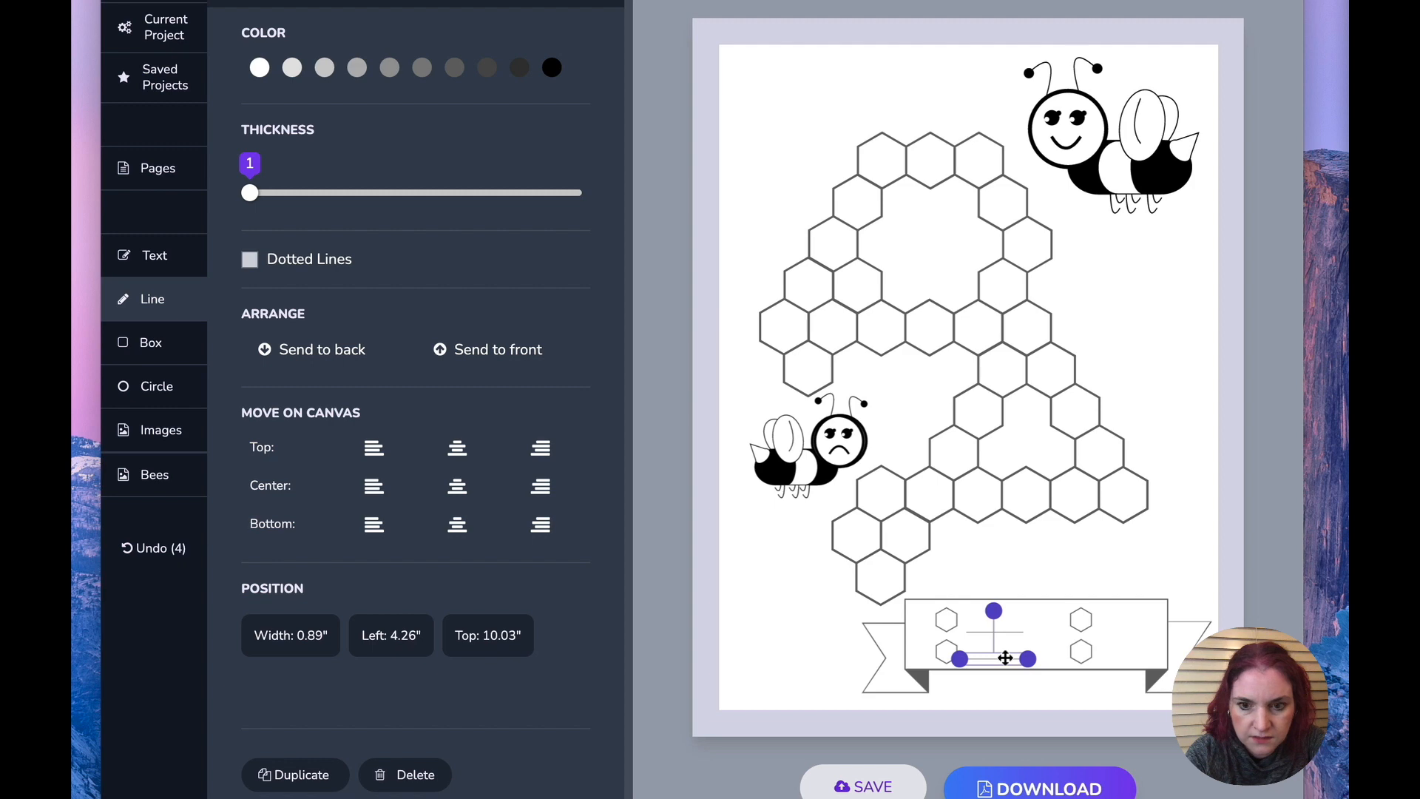
# Place a copy of the 0.89" line beside each of the two right-hand hexagons in the banner.
pyautogui.press('super+v')
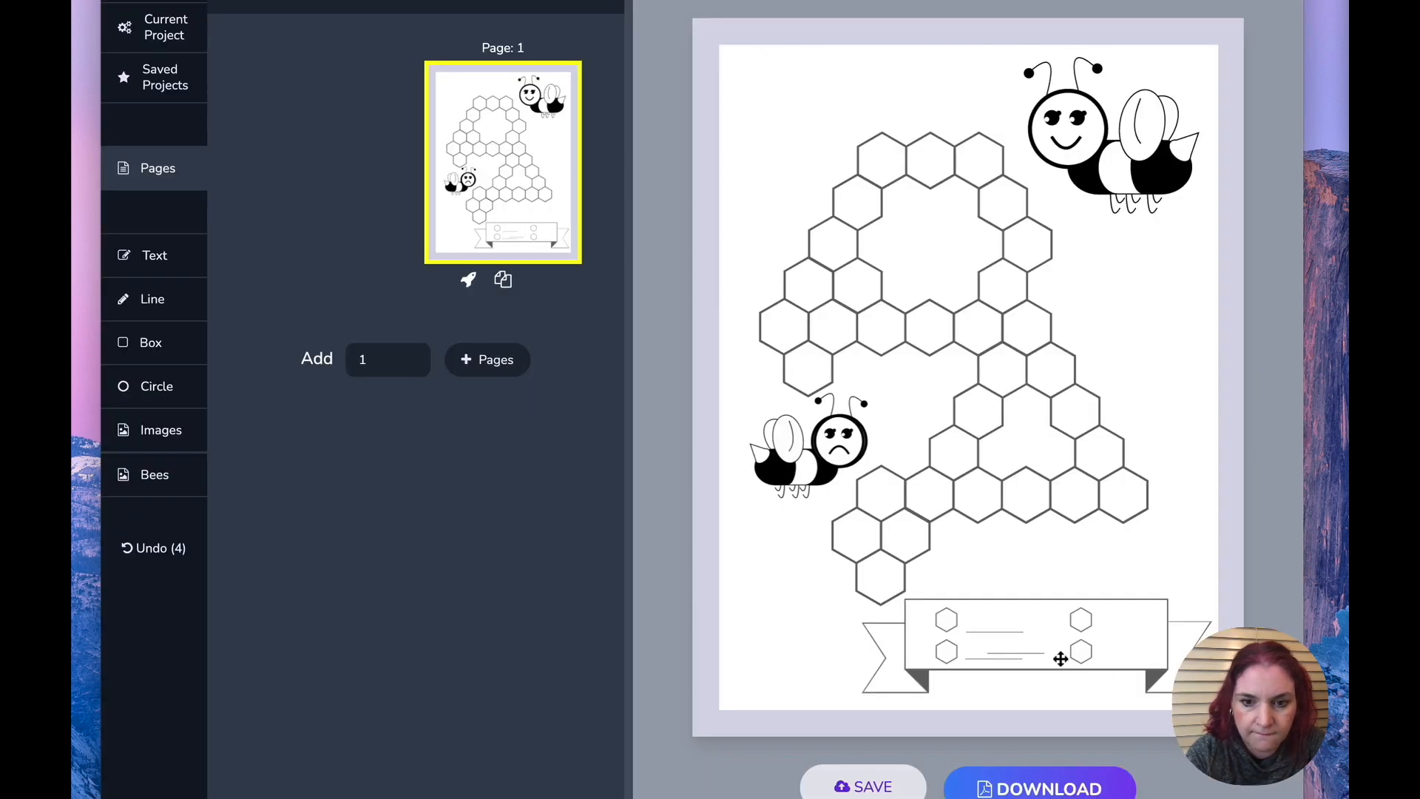
pyautogui.moveTo(1036, 655); pyautogui.dragTo(1145, 635)
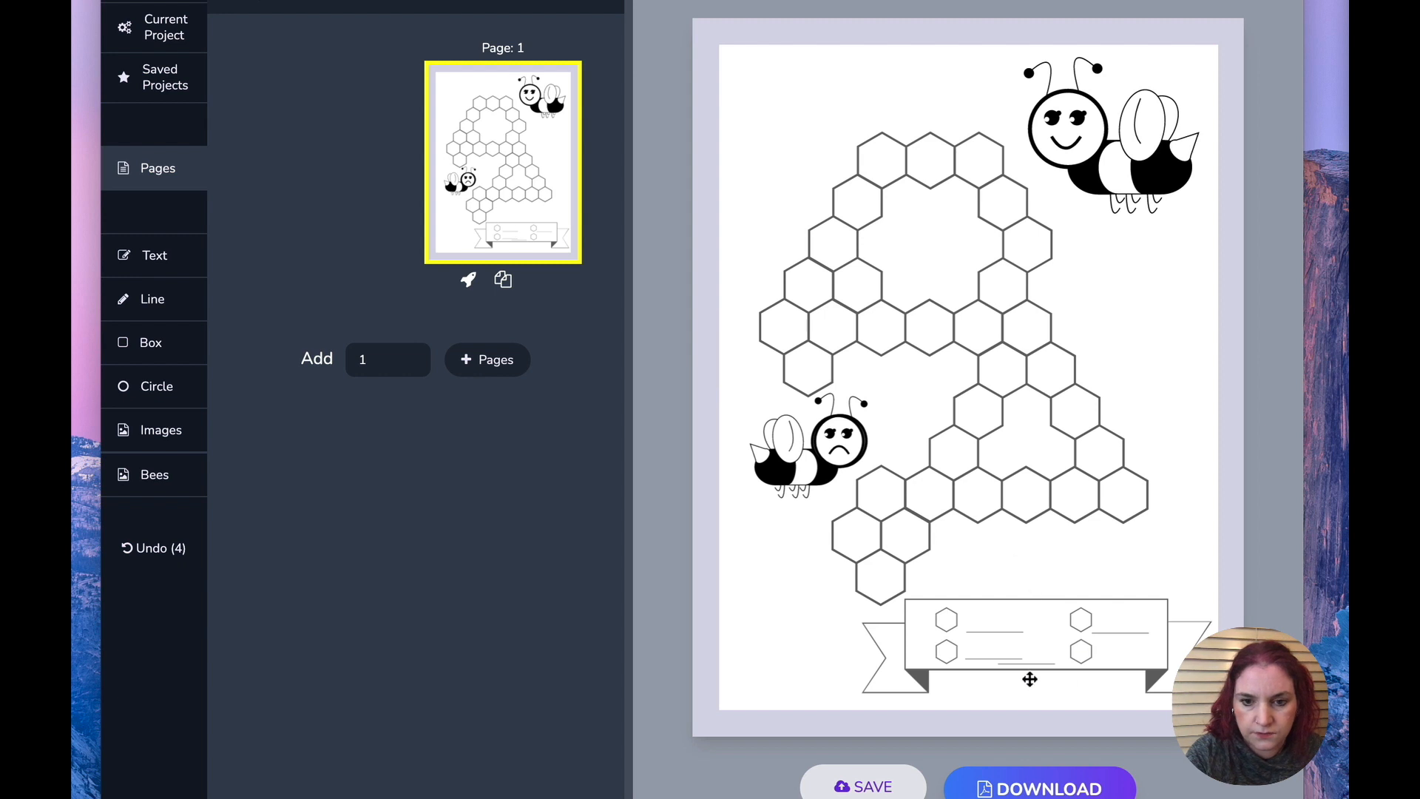
pyautogui.moveTo(1027, 665); pyautogui.dragTo(1119, 658)
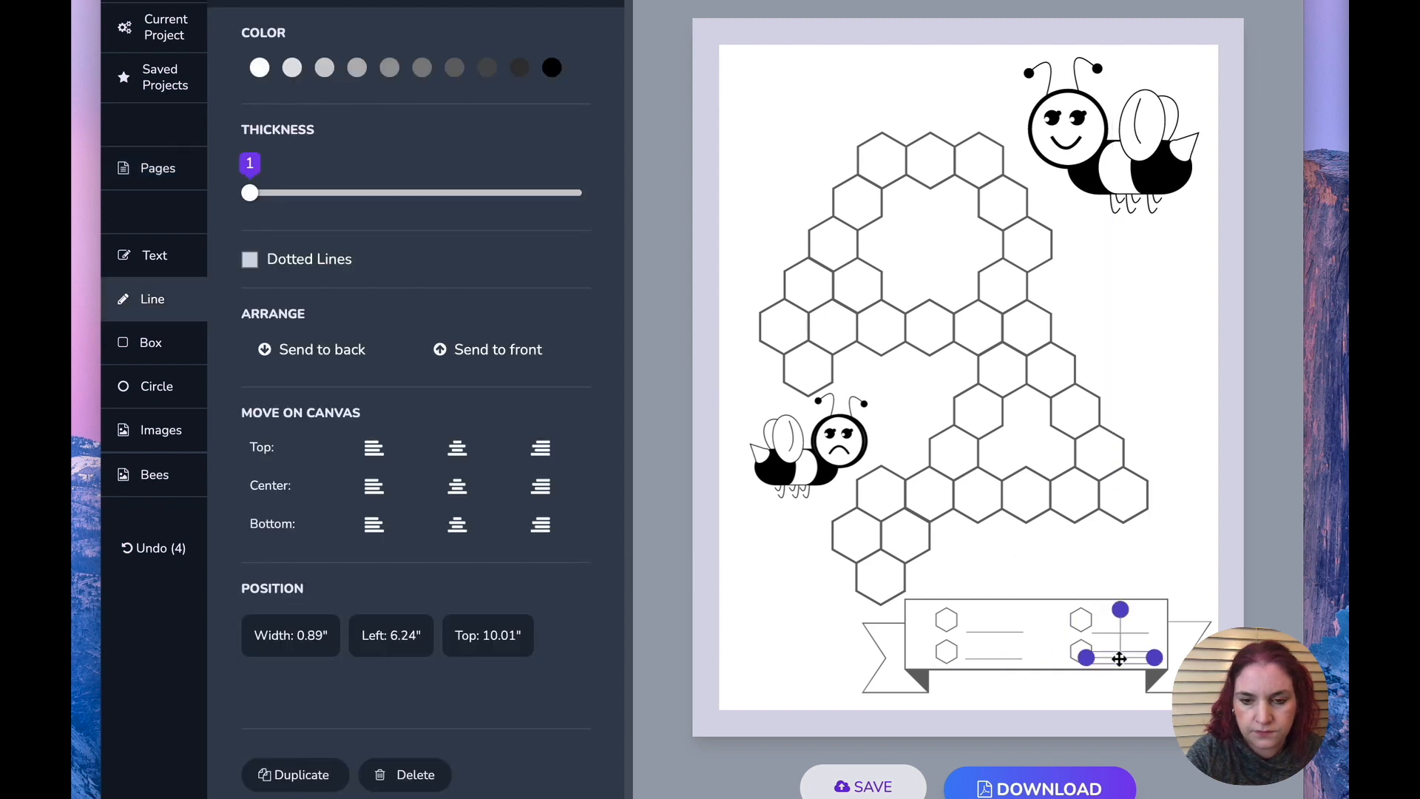
# Bottom-align the two lower lines in the banner and level the two upper lines with each other.
pyautogui.keyDown('shift'); pyautogui.click(994, 657); pyautogui.keyUp('shift')
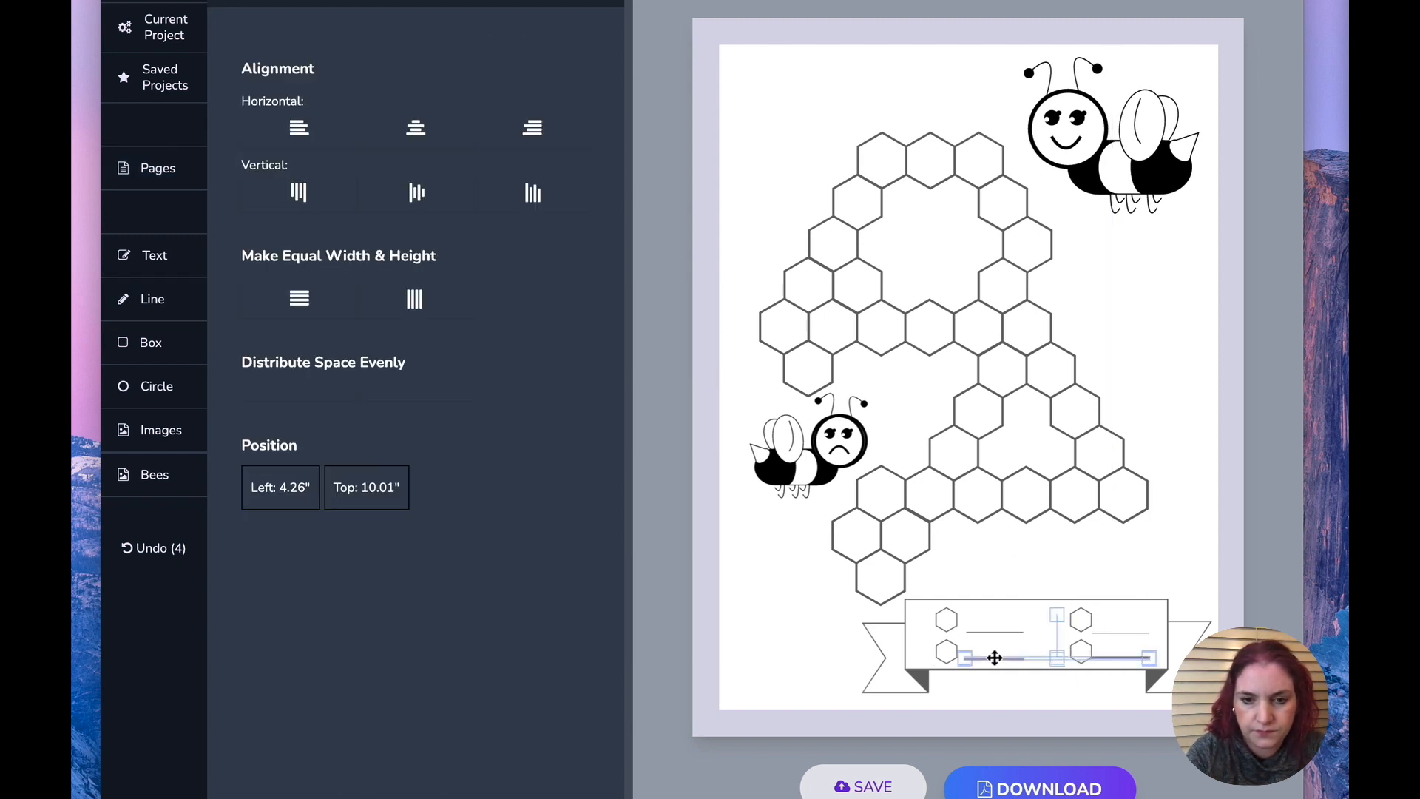
pyautogui.click(546, 194)
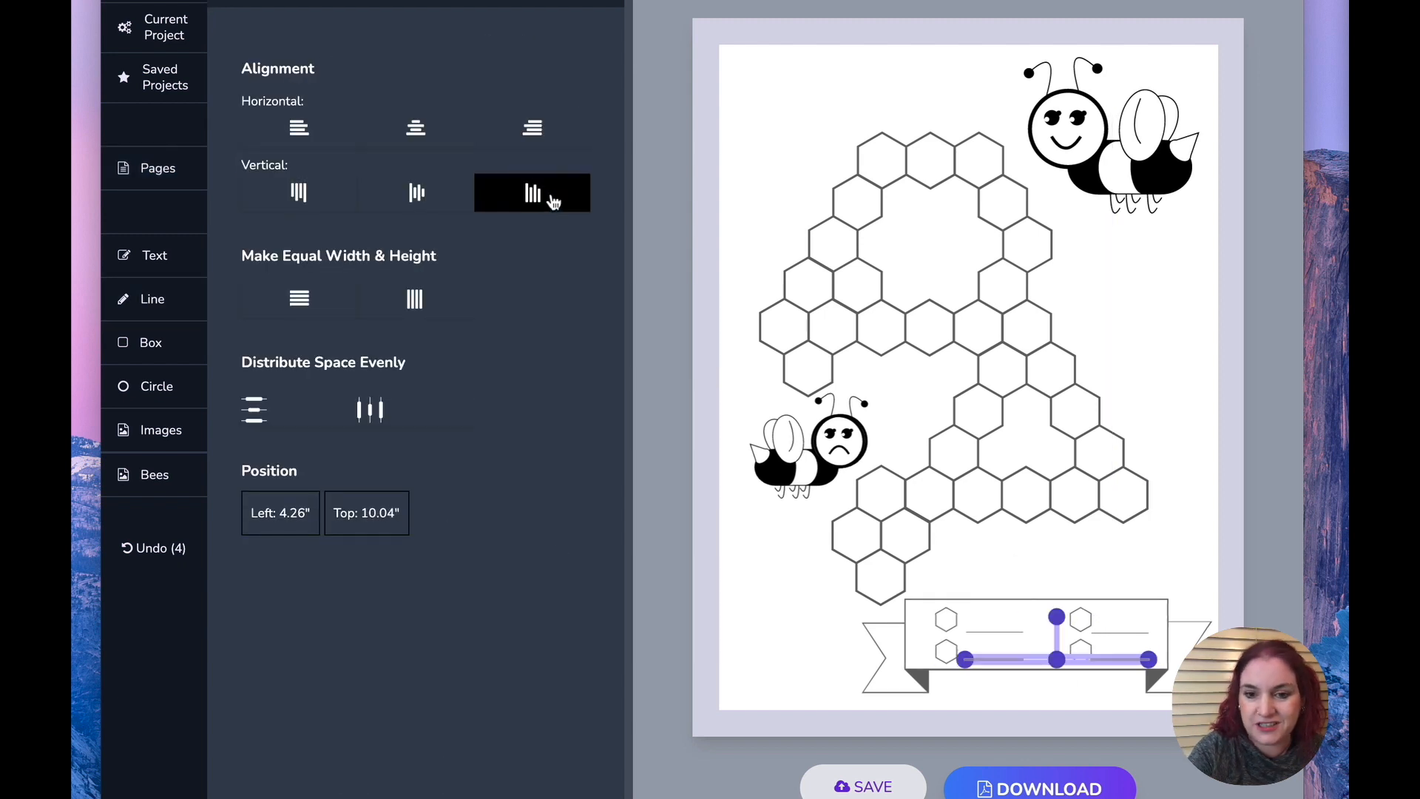
pyautogui.click(982, 631)
pyautogui.keyDown('shift'); pyautogui.click(1122, 636); pyautogui.keyUp('shift')
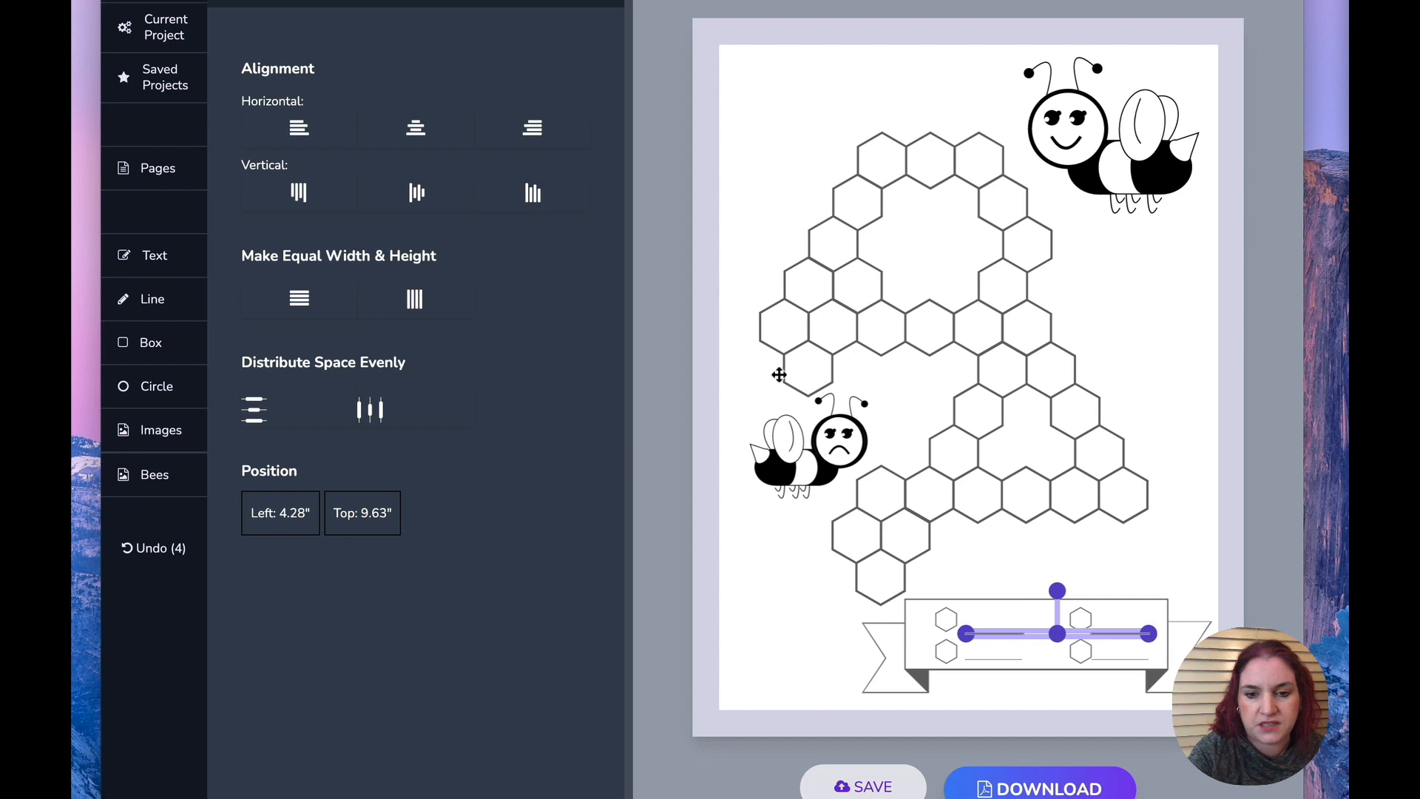
# Shift the ribbon banner slightly down so the hexagons and lines sit higher within it.
pyautogui.click(987, 625)
pyautogui.moveTo(988, 625); pyautogui.dragTo(988, 636)
pyautogui.click(1155, 559)
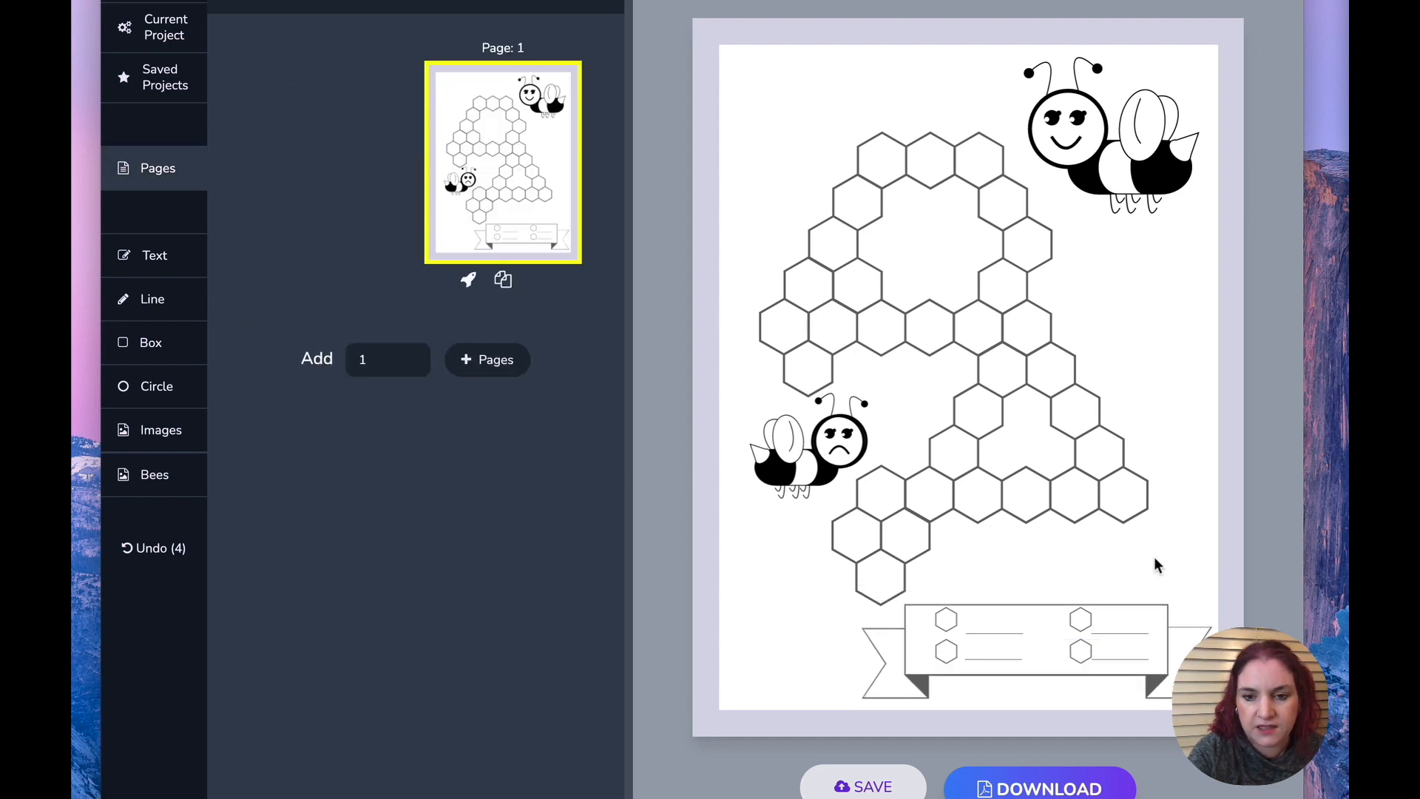
# Undo the stray move of the lower-right banner line and nudge both right-hand lines slightly right together.
pyautogui.moveTo(1125, 660); pyautogui.dragTo(1138, 662)
pyautogui.press('super+z')
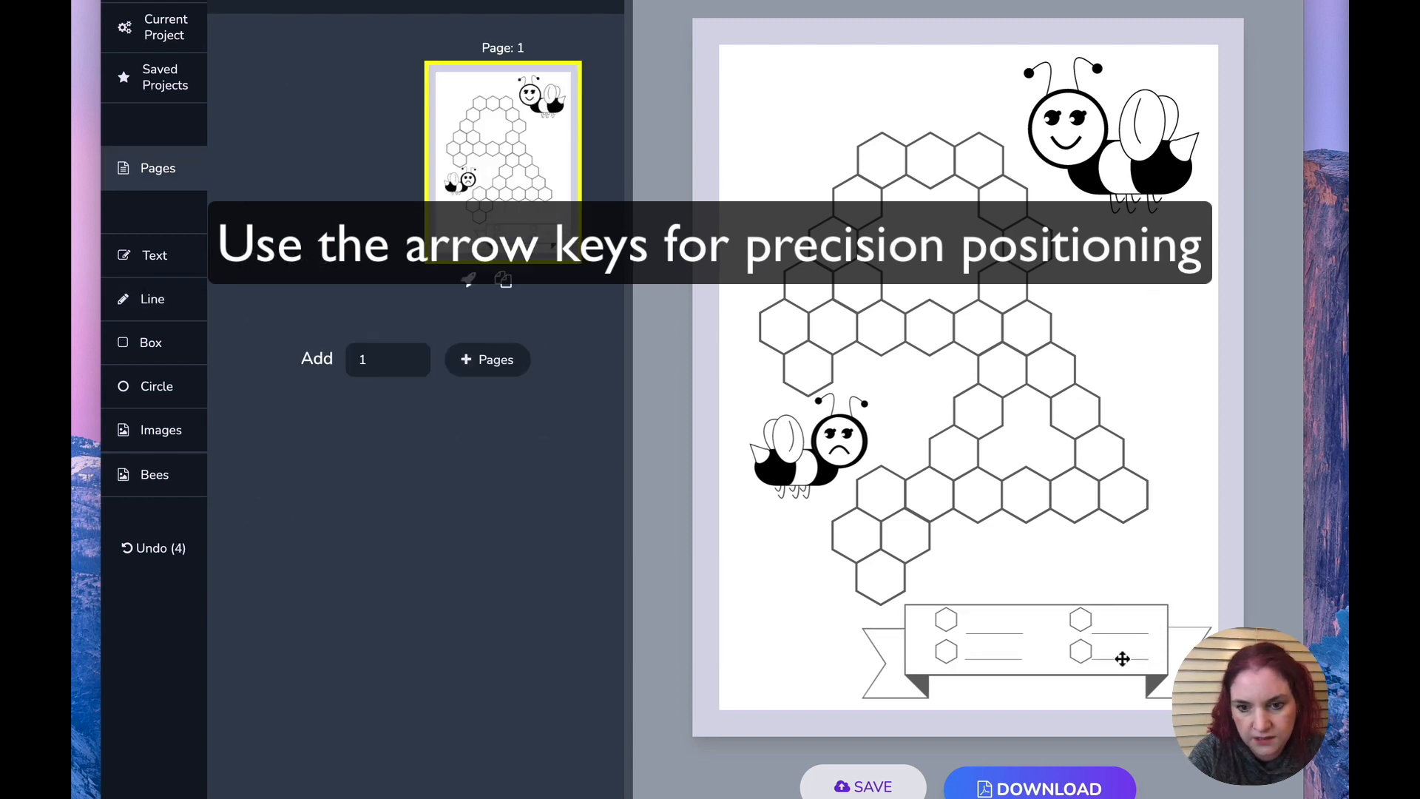
pyautogui.click(1119, 646)
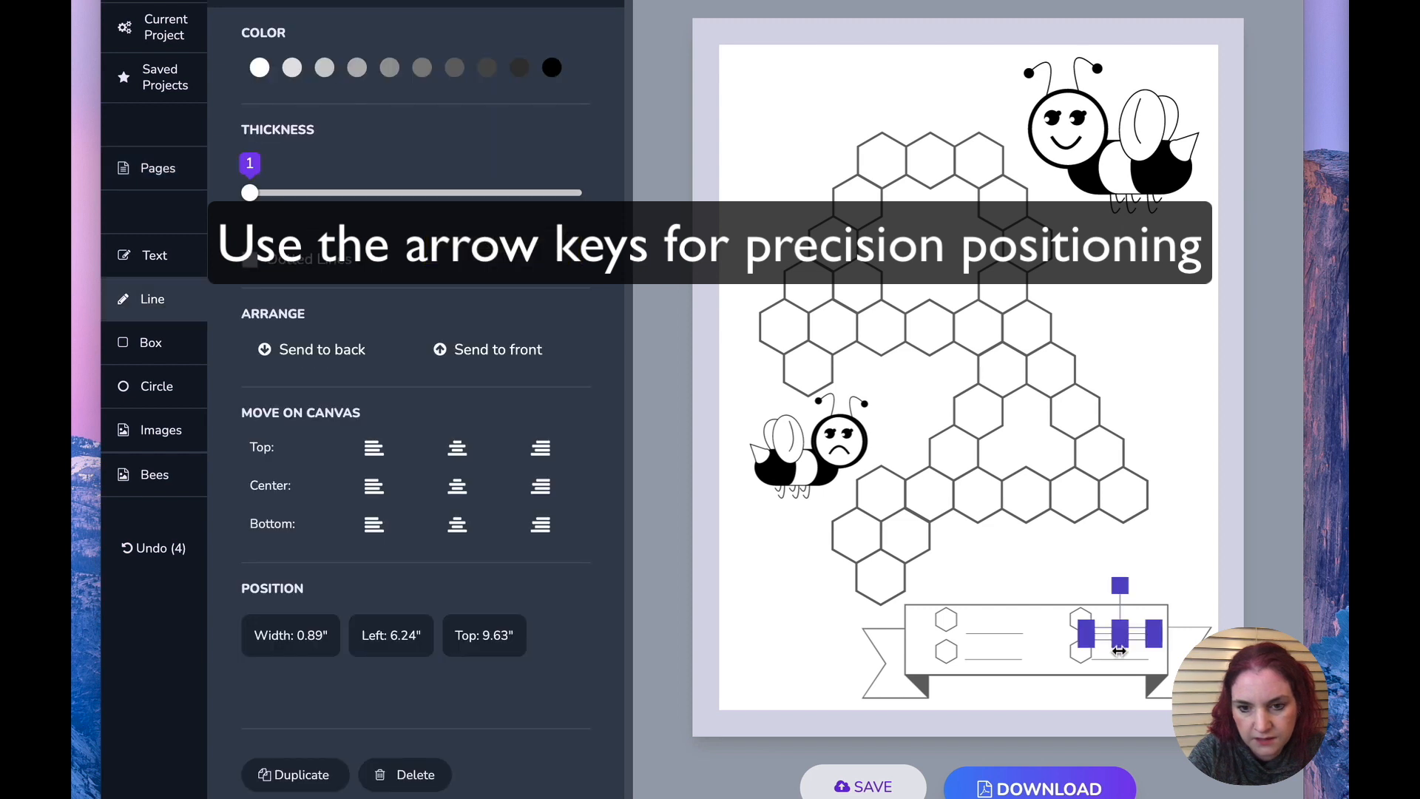
pyautogui.keyDown('shift'); pyautogui.click(1121, 663); pyautogui.keyUp('shift')
pyautogui.moveTo(1122, 662); pyautogui.dragTo(1160, 645)
pyautogui.click(1222, 521)
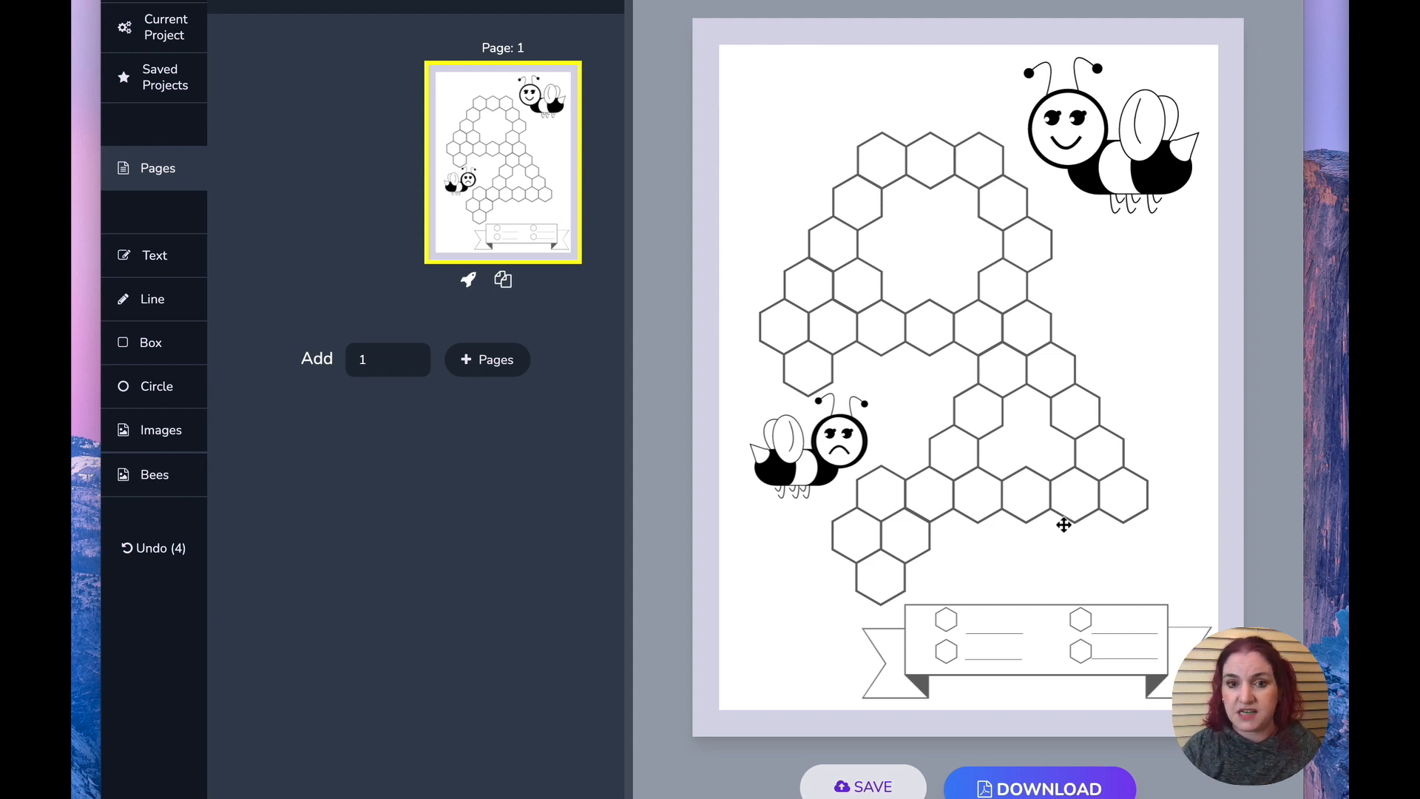
# Add a text box to the page reading "Mood Tracker - January".
pyautogui.click(180, 258)
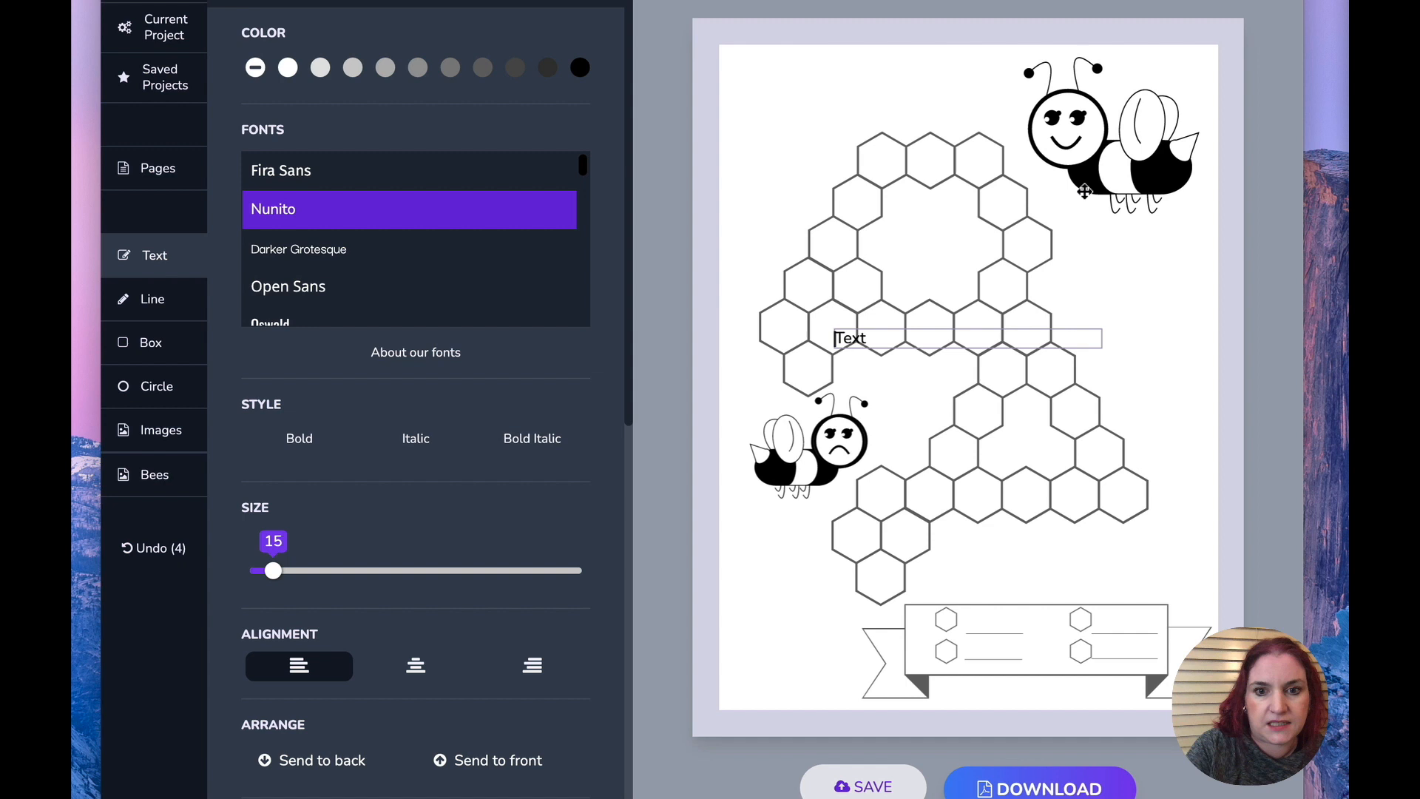
pyautogui.click(892, 337)
pyautogui.moveTo(892, 338); pyautogui.dragTo(848, 323)
pyautogui.write('Moo')
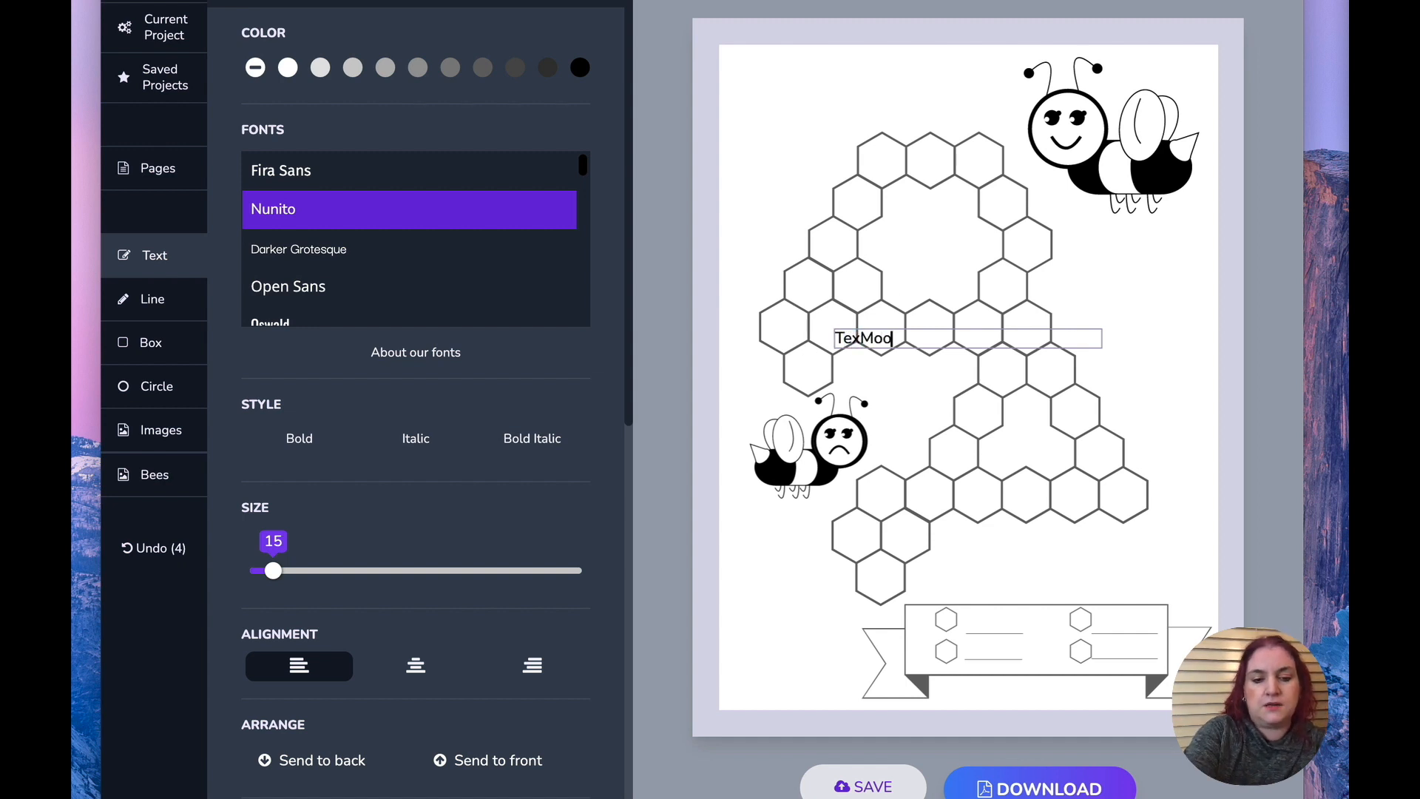
pyautogui.write('d Trad')
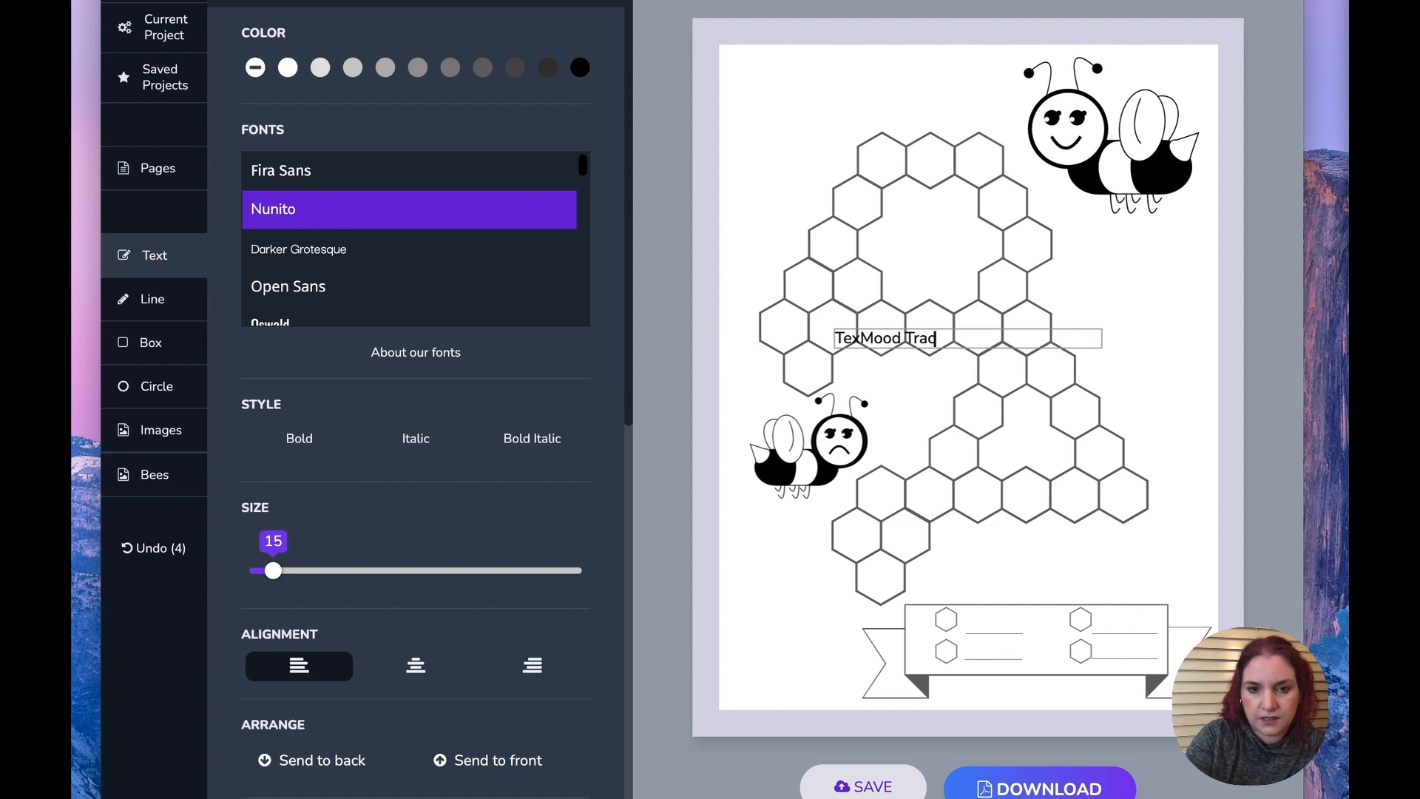
pyautogui.hotkey('ctrl', 'a')
pyautogui.write('Mood ')
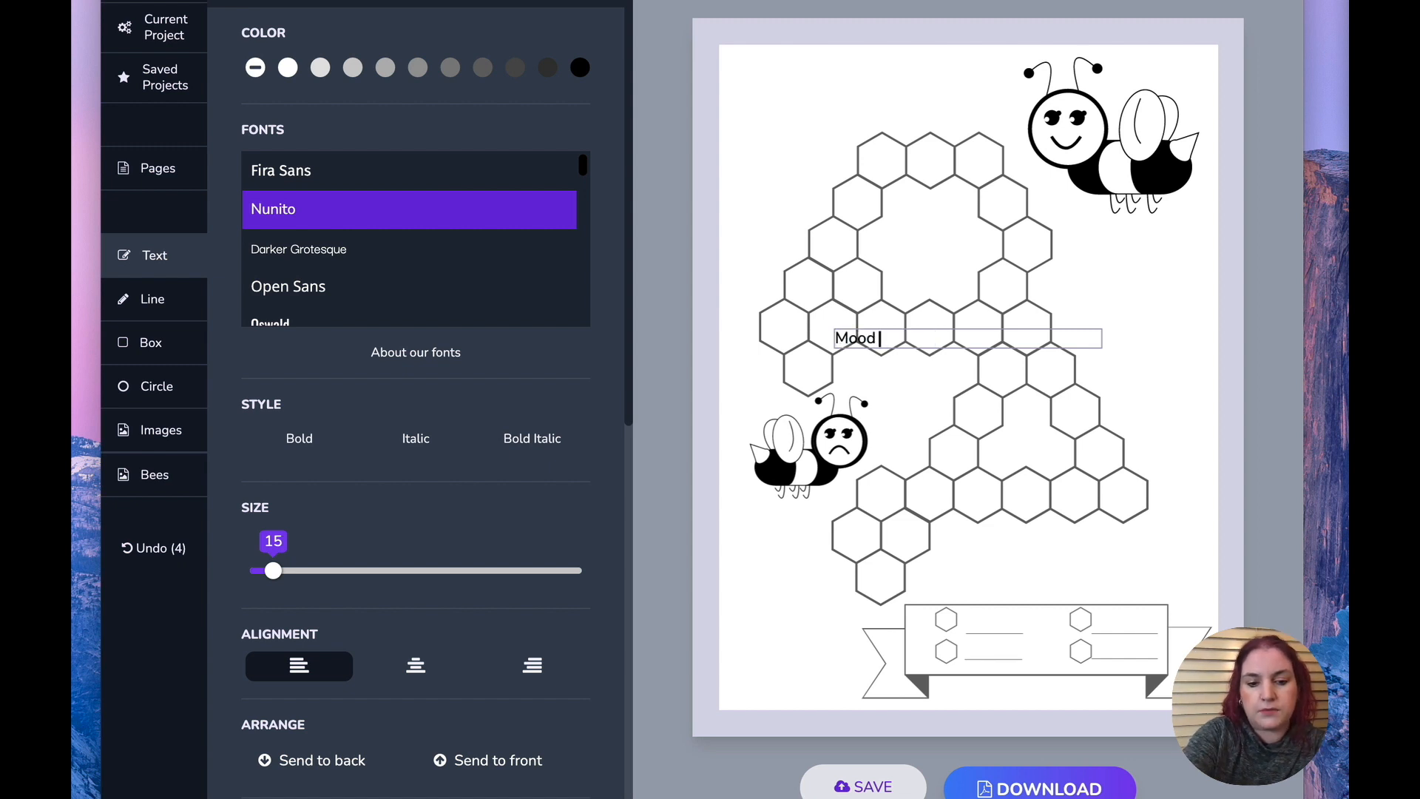
pyautogui.write('Tracker - January')
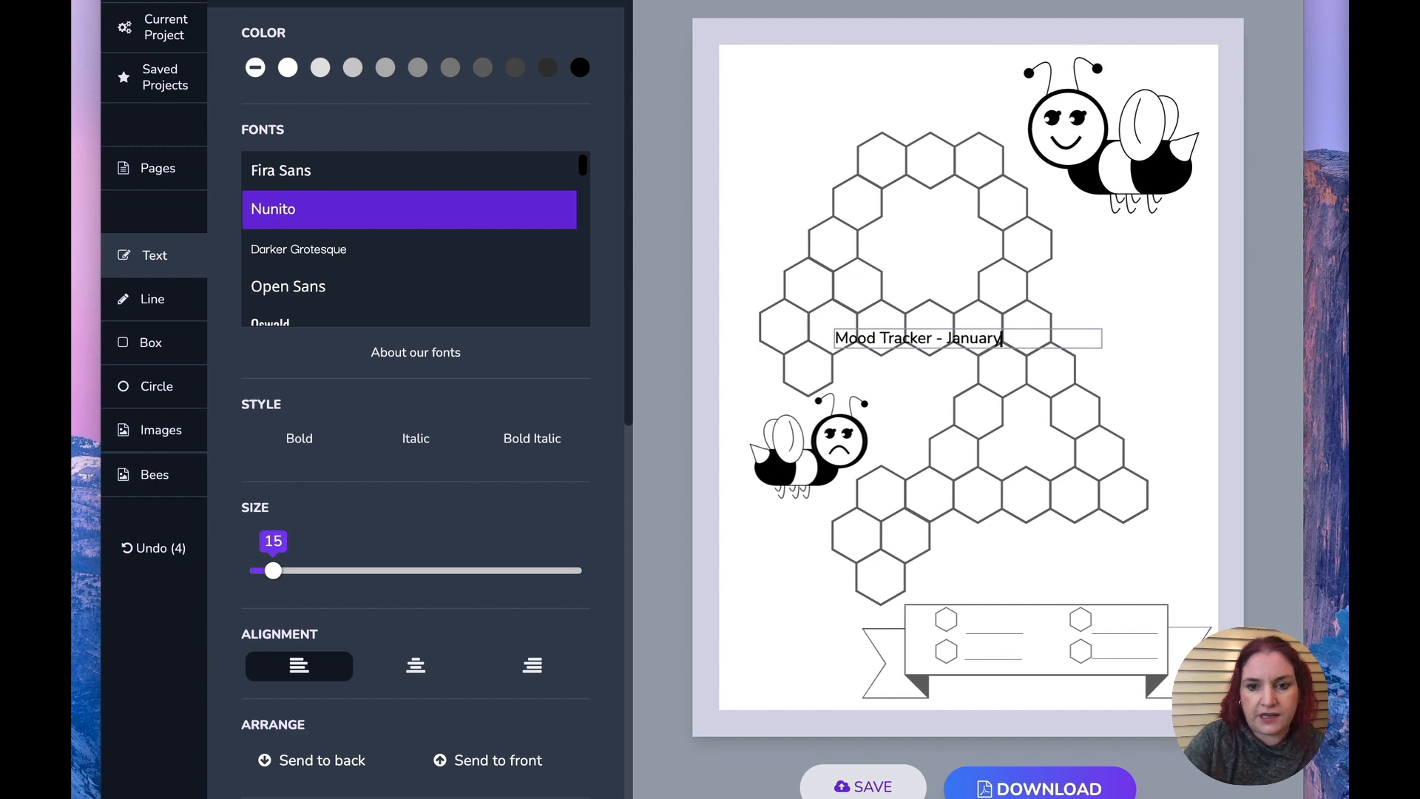
pyautogui.click(1135, 333)
# Move the title text to the page's upper-left corner and set its size to 21.
pyautogui.click(862, 336)
pyautogui.moveTo(862, 337); pyautogui.dragTo(769, 82)
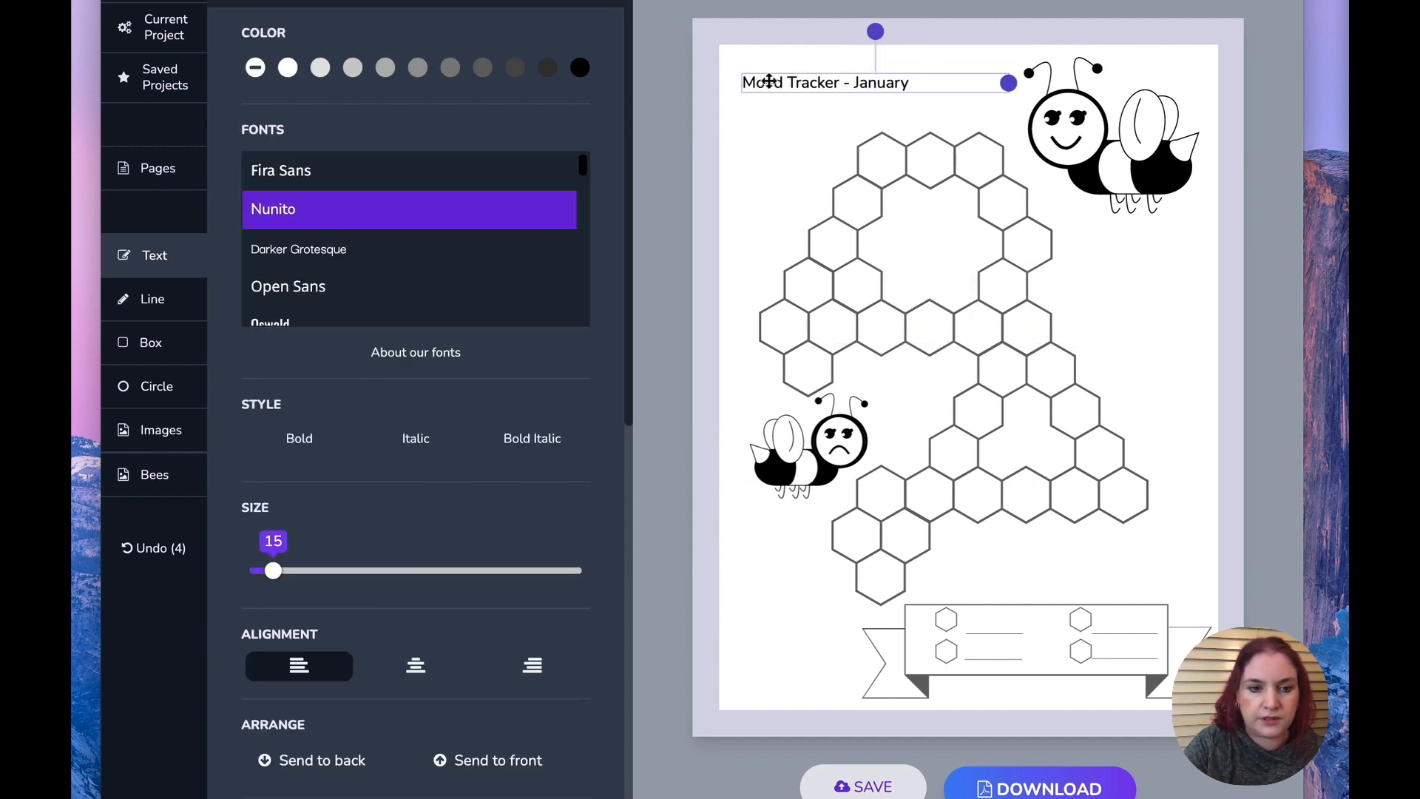
pyautogui.click(321, 570)
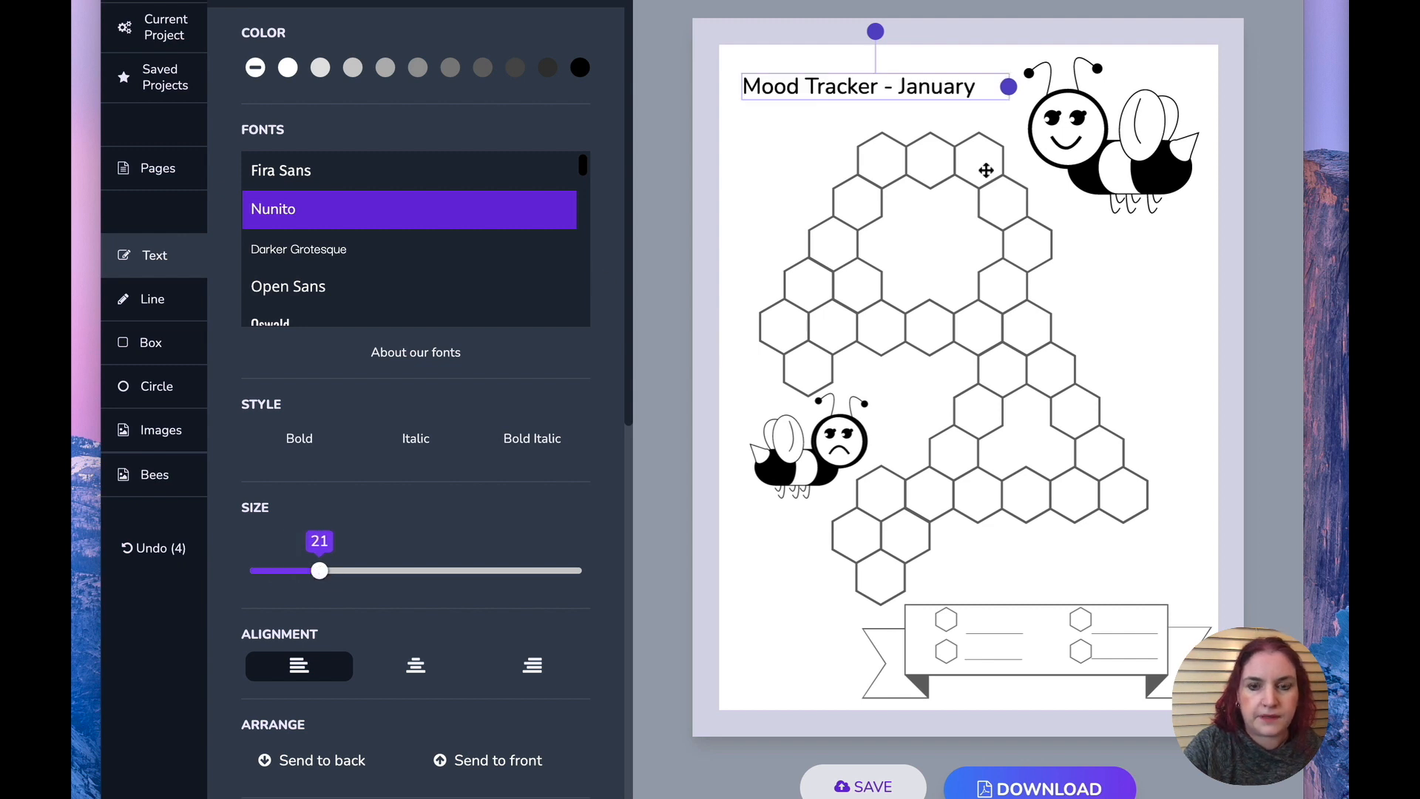
pyautogui.click(1137, 292)
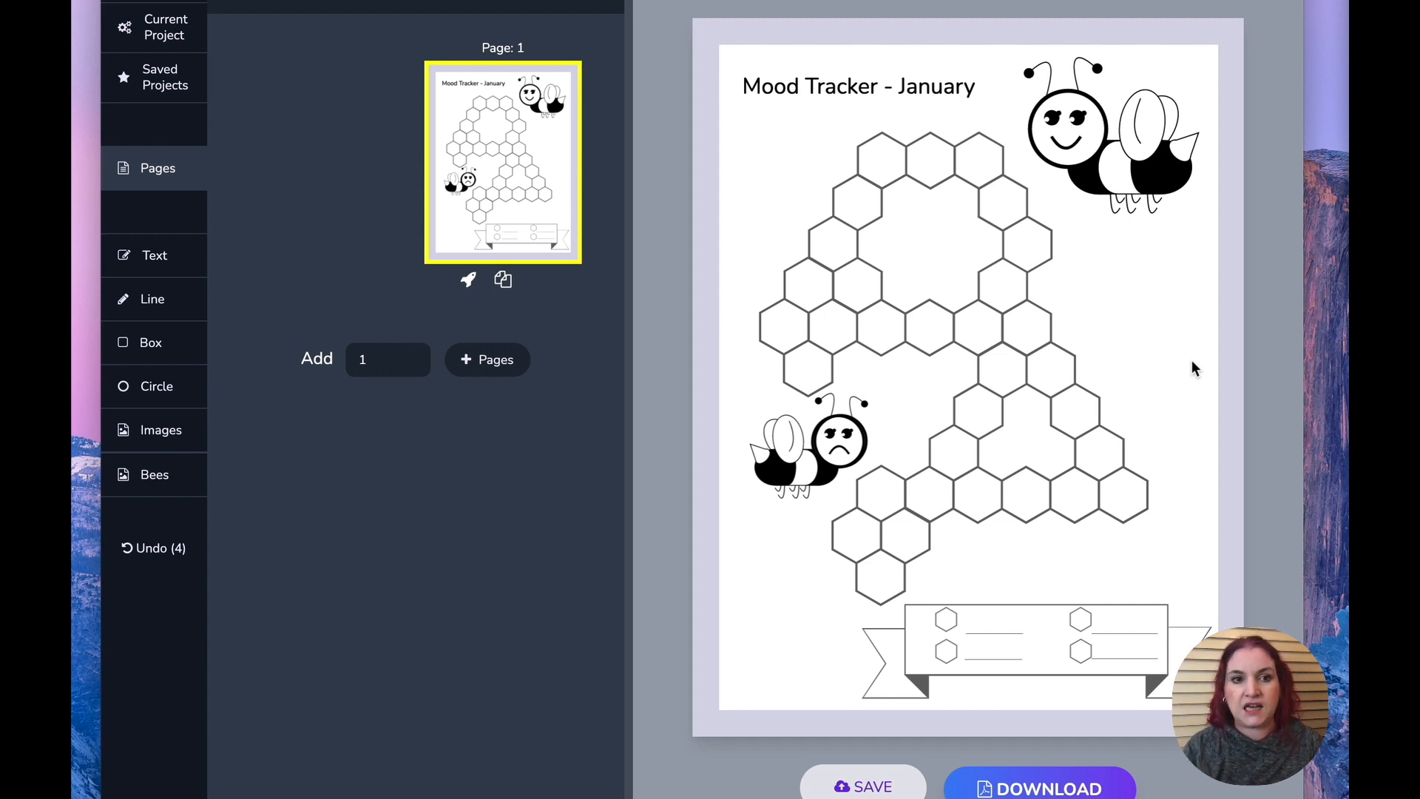
# Look through the page presets and image categories for more elements to use on pages.
pyautogui.click(469, 285)
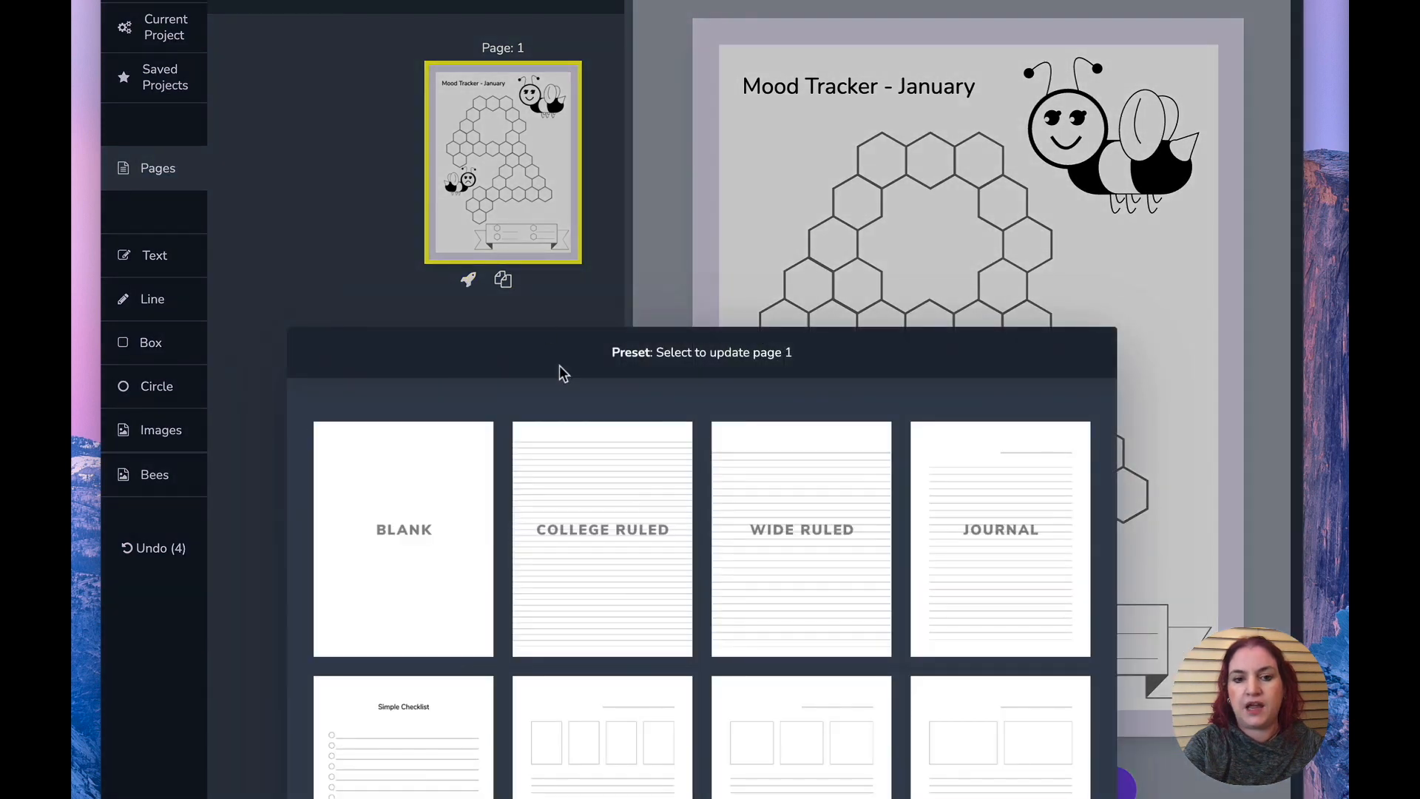
pyautogui.click(352, 282)
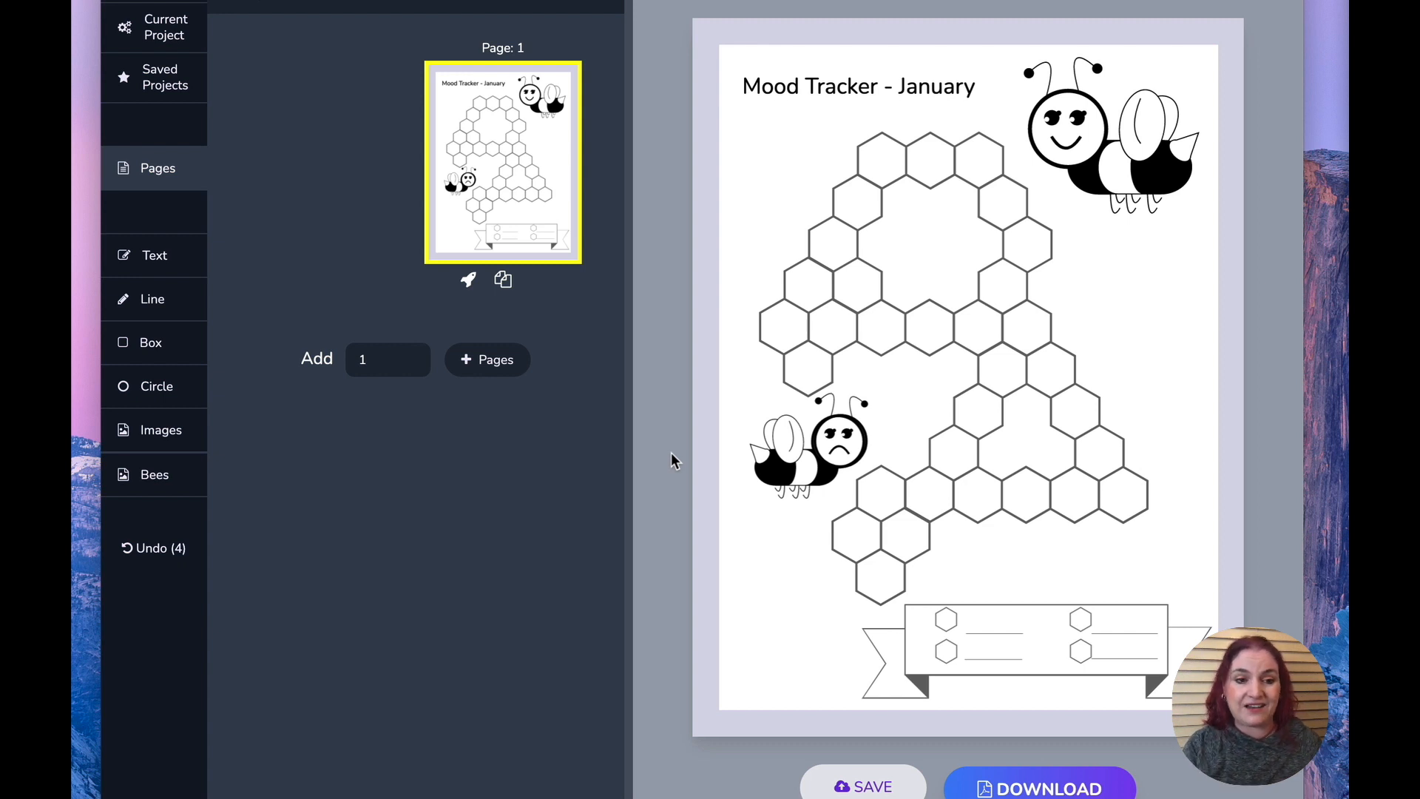
pyautogui.click(153, 432)
pyautogui.scroll(-1, 380, 390)
pyautogui.scroll(-4, 380, 390)
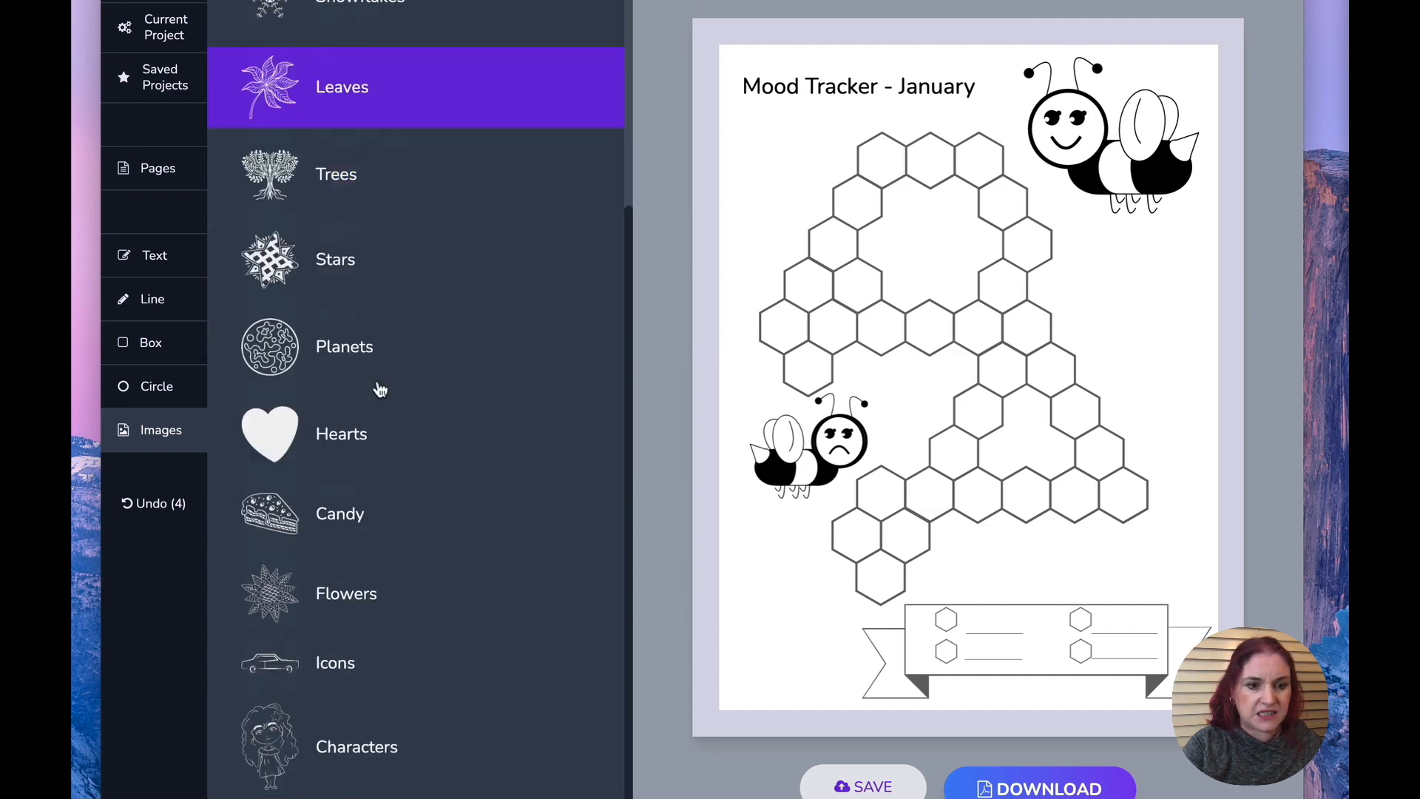
pyautogui.click(399, 739)
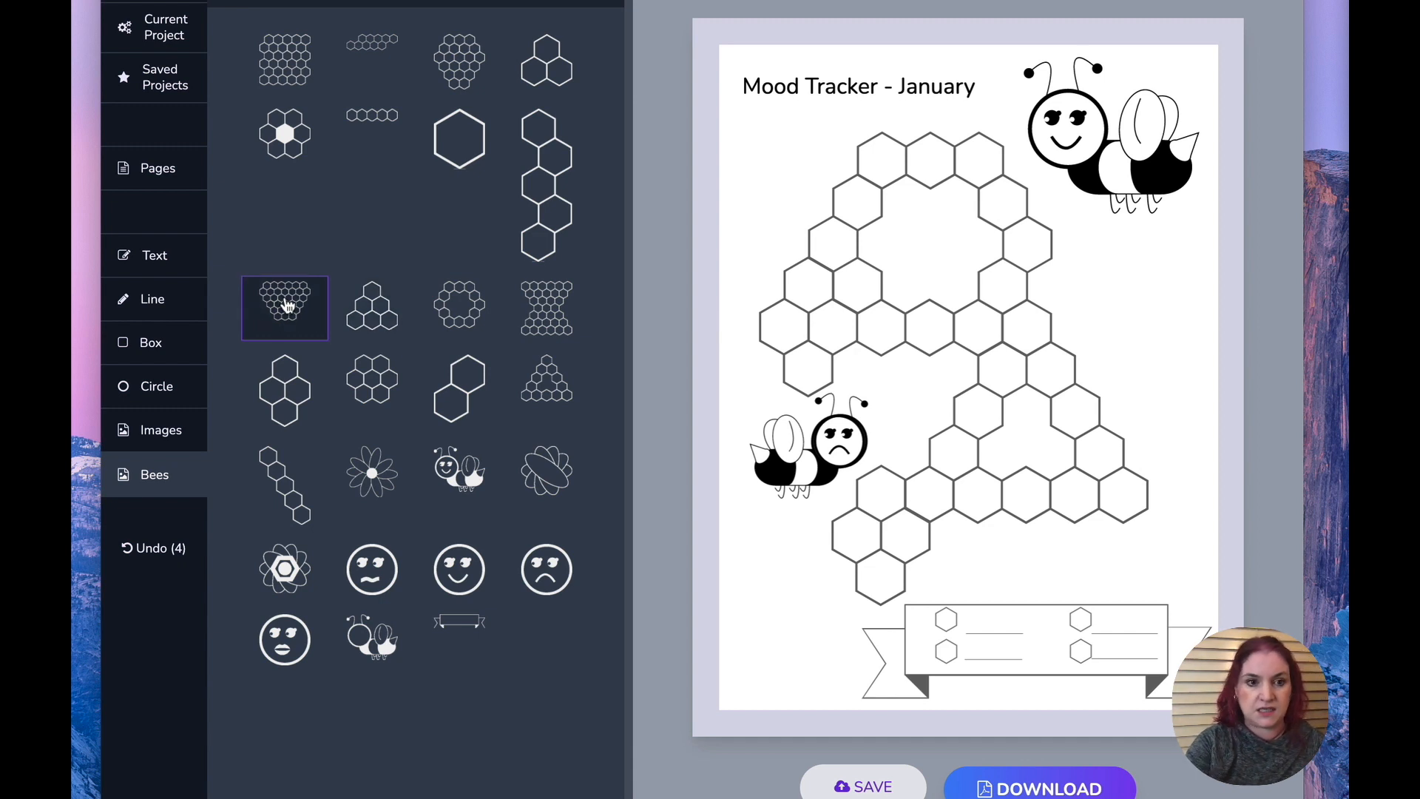
# Add a second page to the project and insert the downward-tapering honeycomb from the Bees images on it.
pyautogui.click(162, 173)
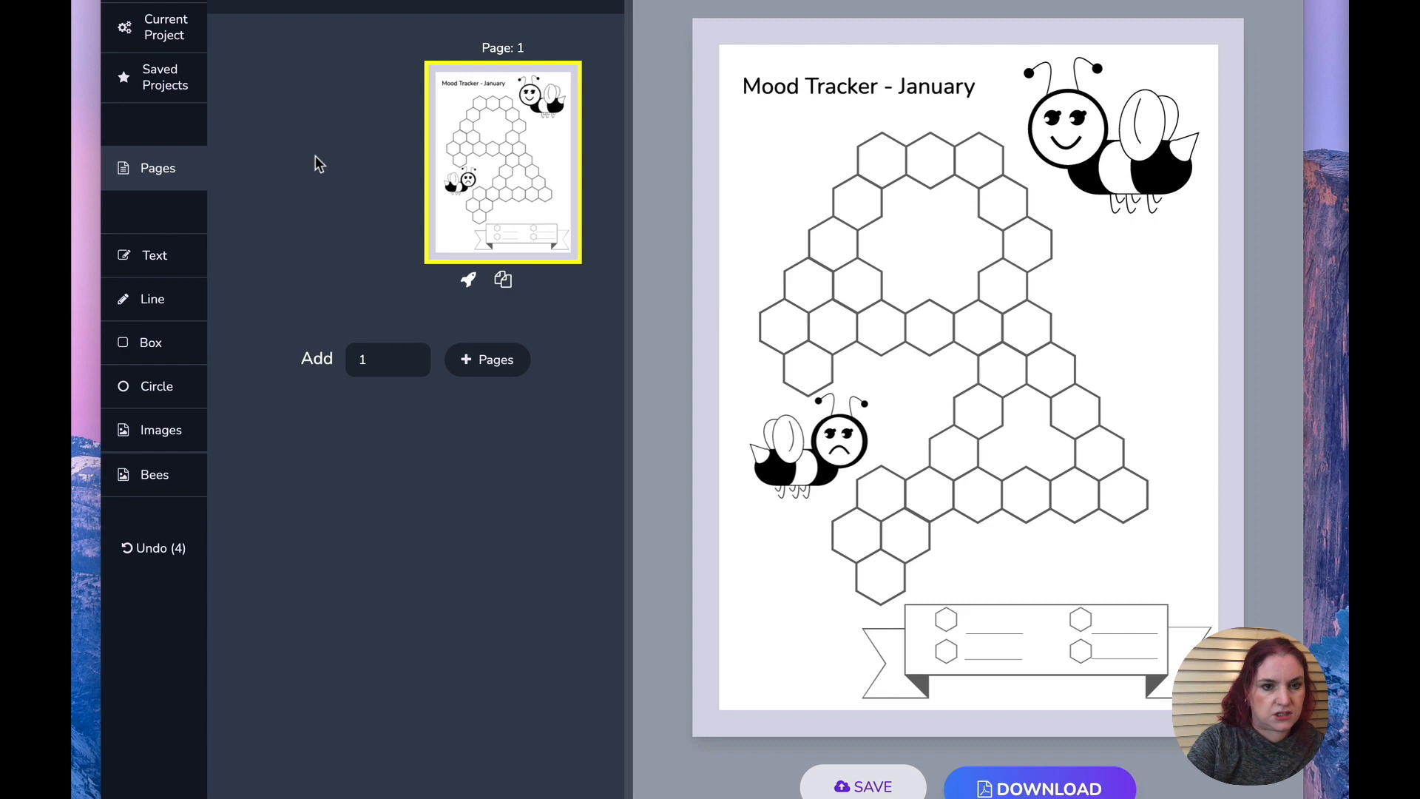
pyautogui.click(489, 360)
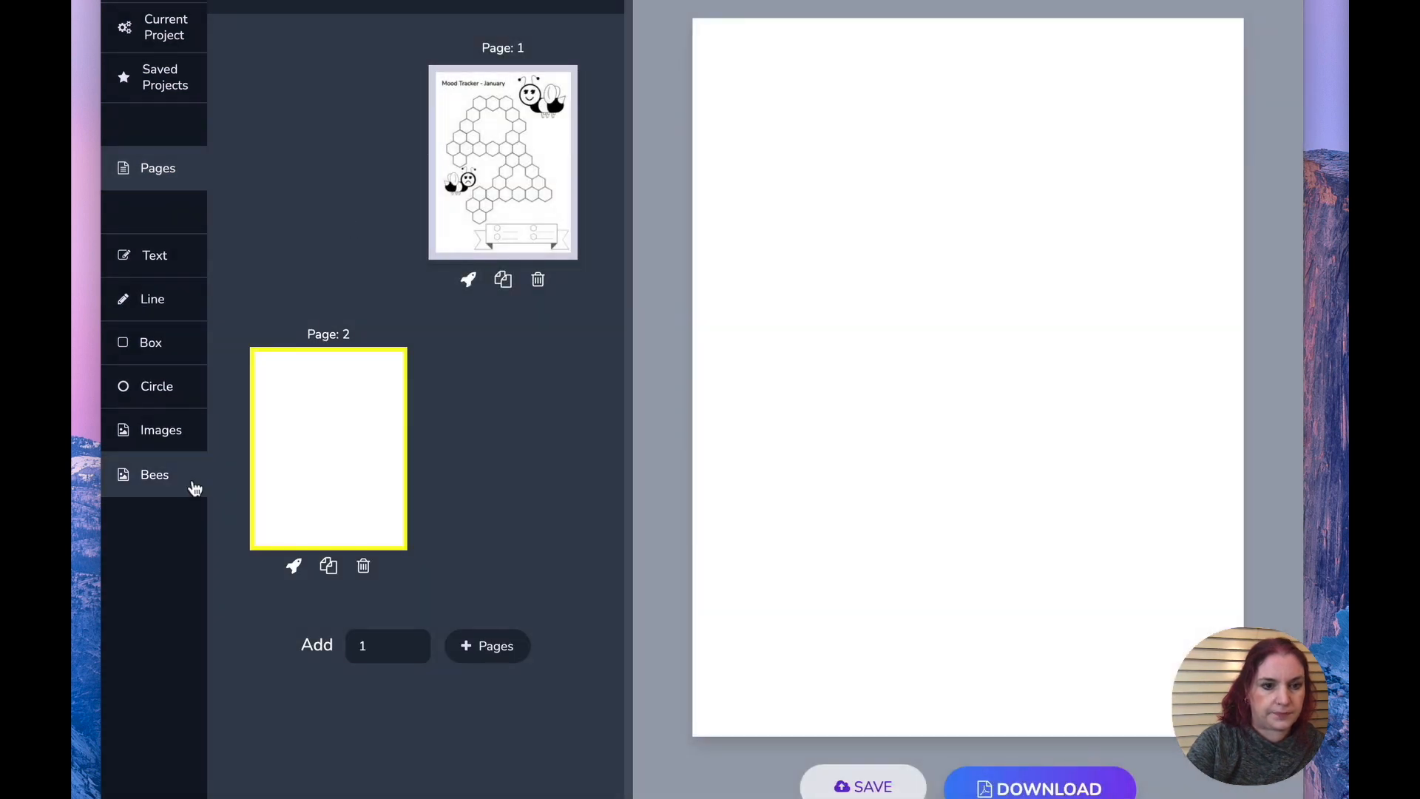
pyautogui.click(165, 480)
pyautogui.click(285, 310)
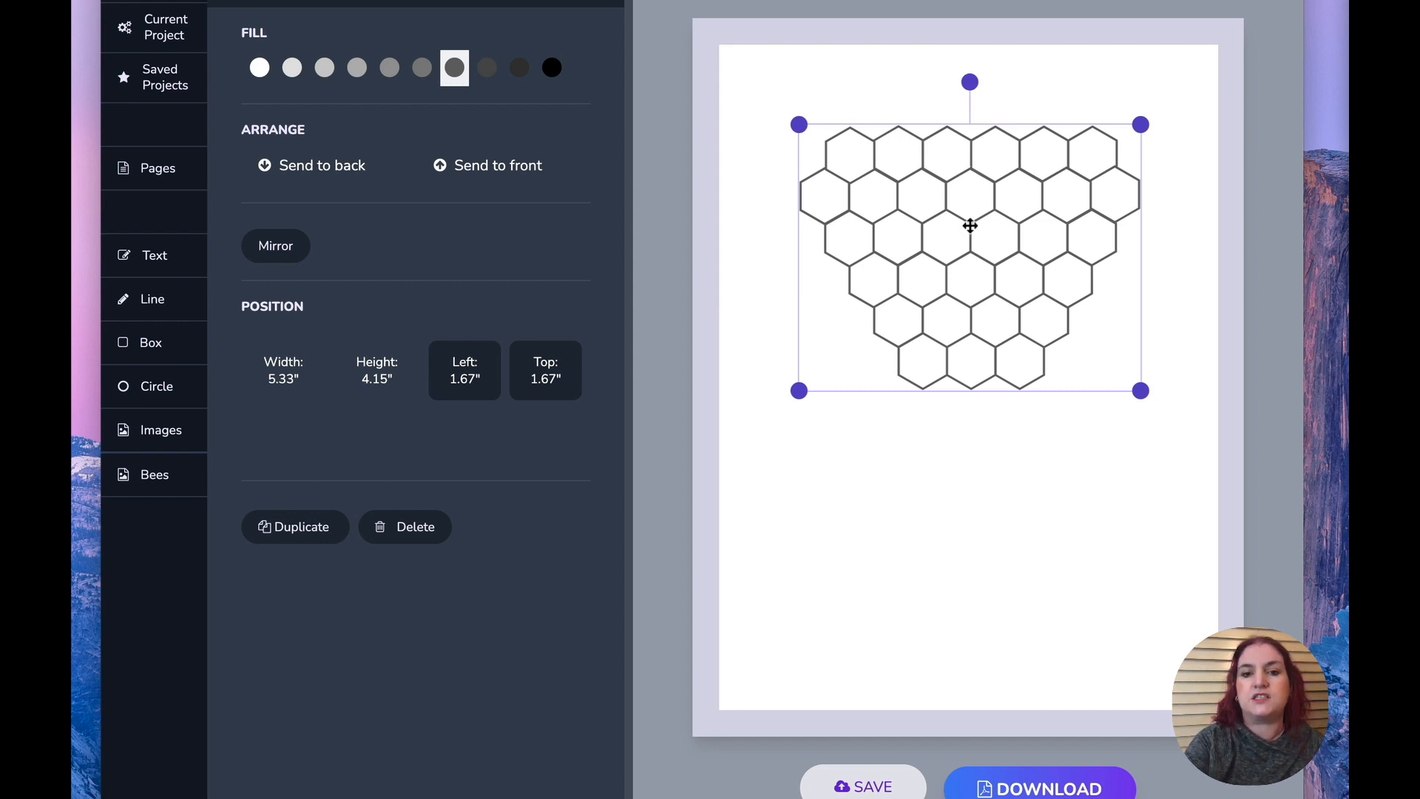
# Scale the honeycomb to about 2.24" by 1.74" in the page's upper-left area and place a copy at about 4.67" left, 4.15" top.
pyautogui.moveTo(1141, 389); pyautogui.dragTo(941, 234)
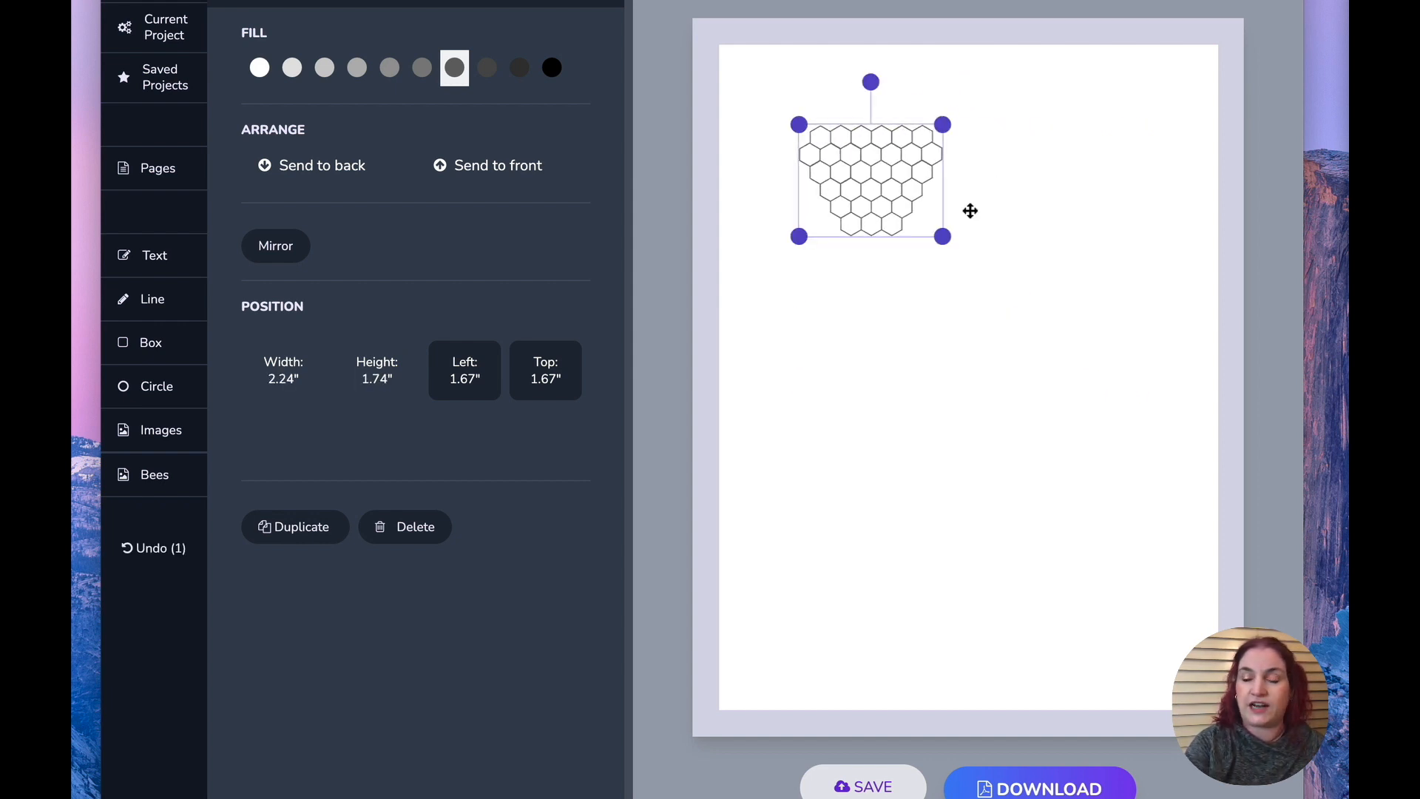
pyautogui.moveTo(900, 149); pyautogui.dragTo(875, 148)
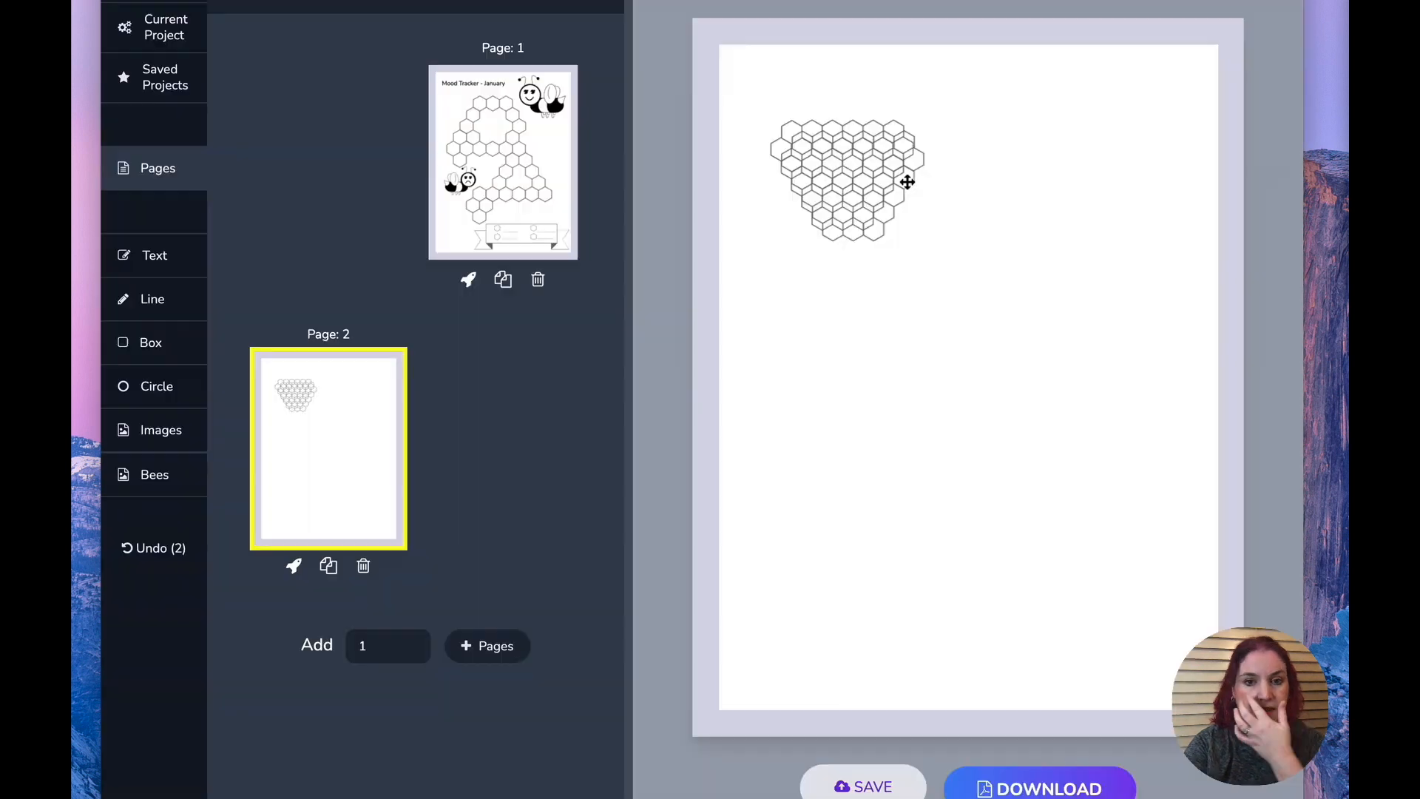
pyautogui.moveTo(882, 202); pyautogui.dragTo(1093, 358)
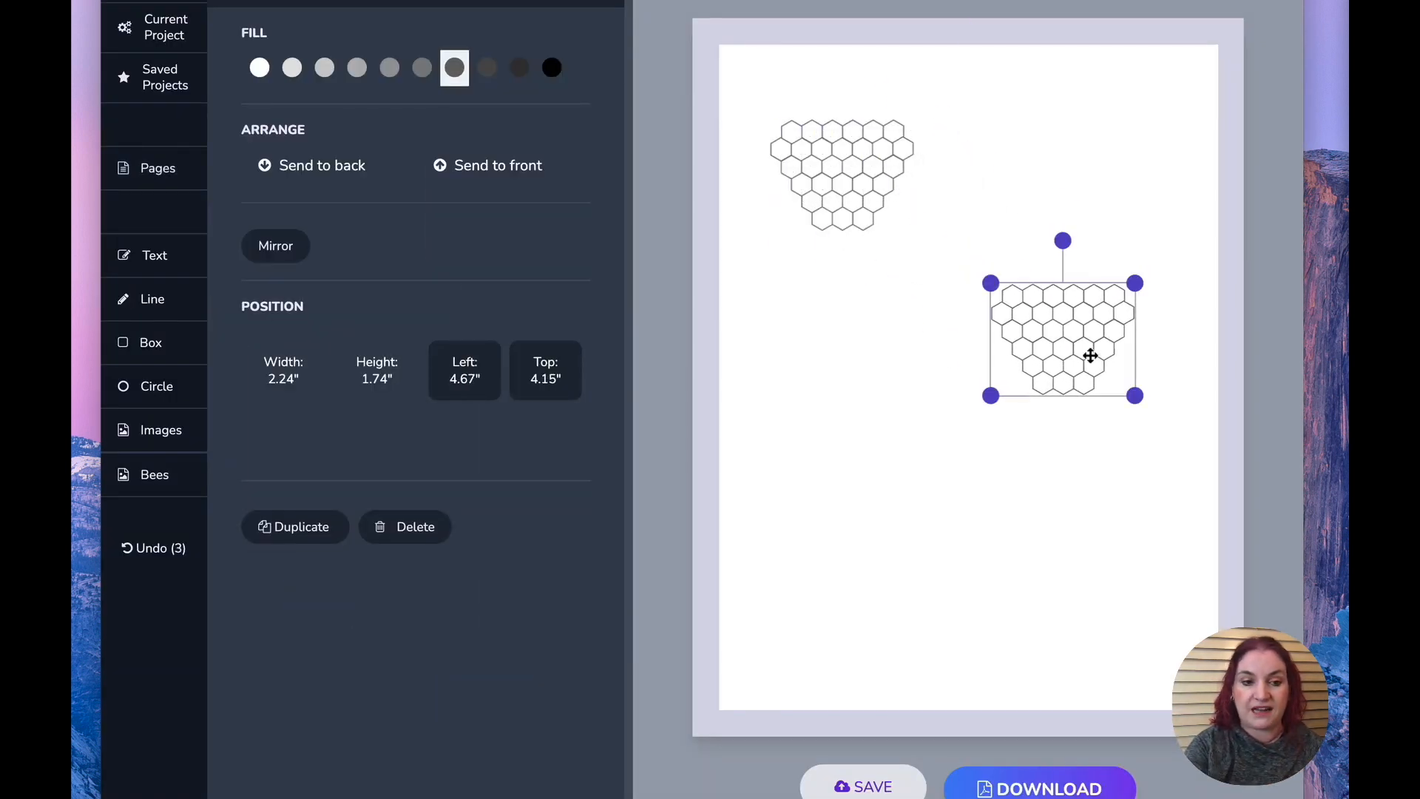
# Add the daisy from the Bees images, scaled to about 4.13" by 4.17", in the page's lower-left corner.
pyautogui.click(154, 477)
pyautogui.click(370, 479)
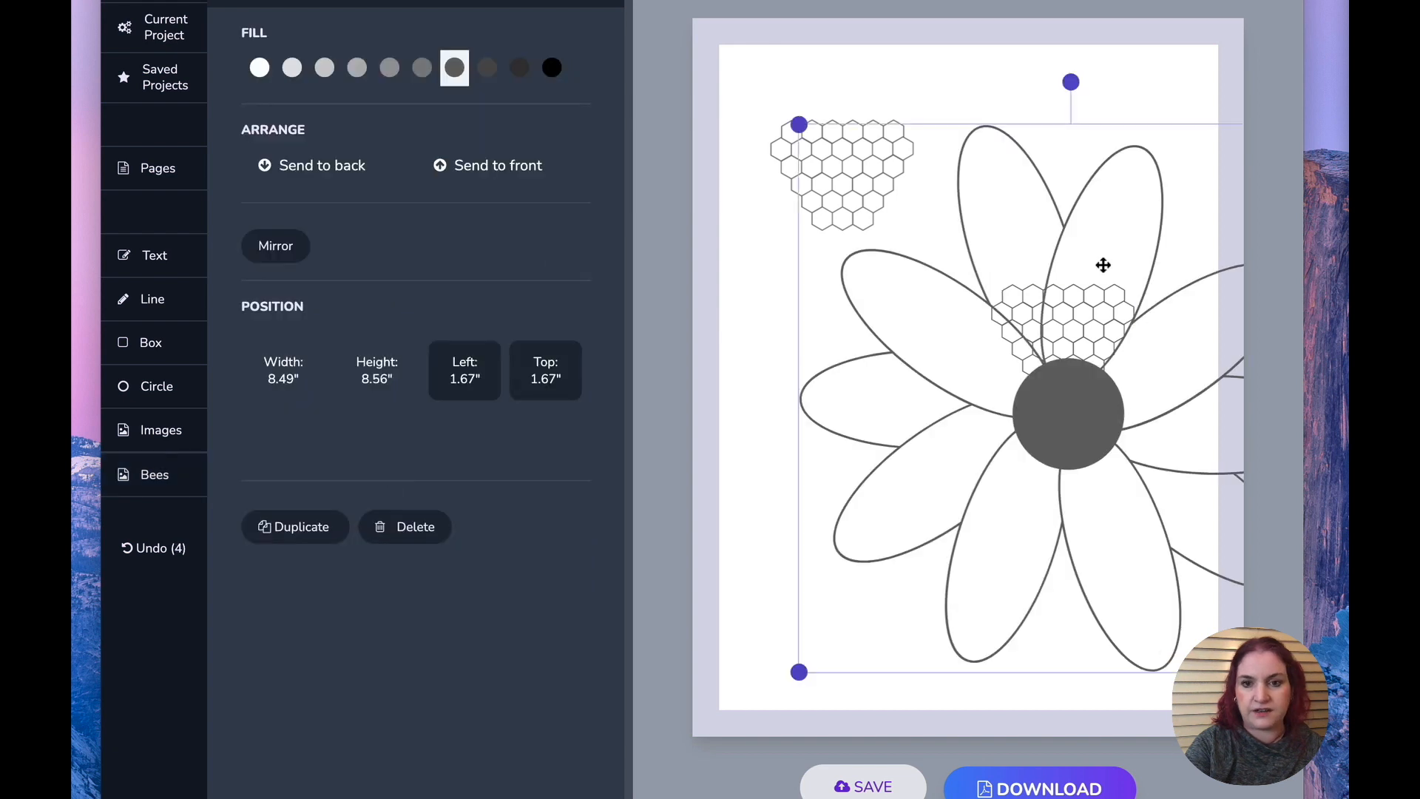
pyautogui.moveTo(799, 125); pyautogui.dragTo(1173, 387)
pyautogui.moveTo(1158, 465); pyautogui.dragTo(859, 505)
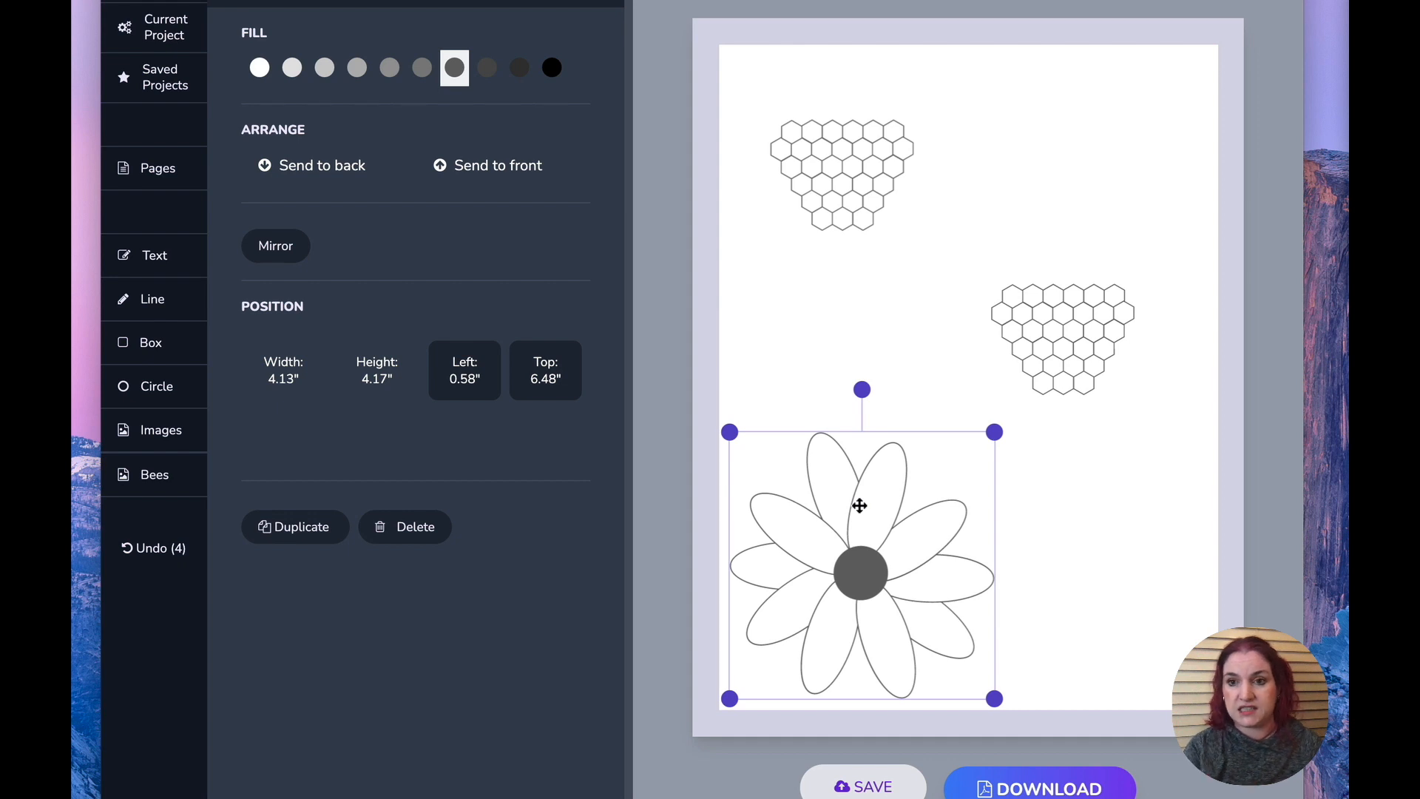